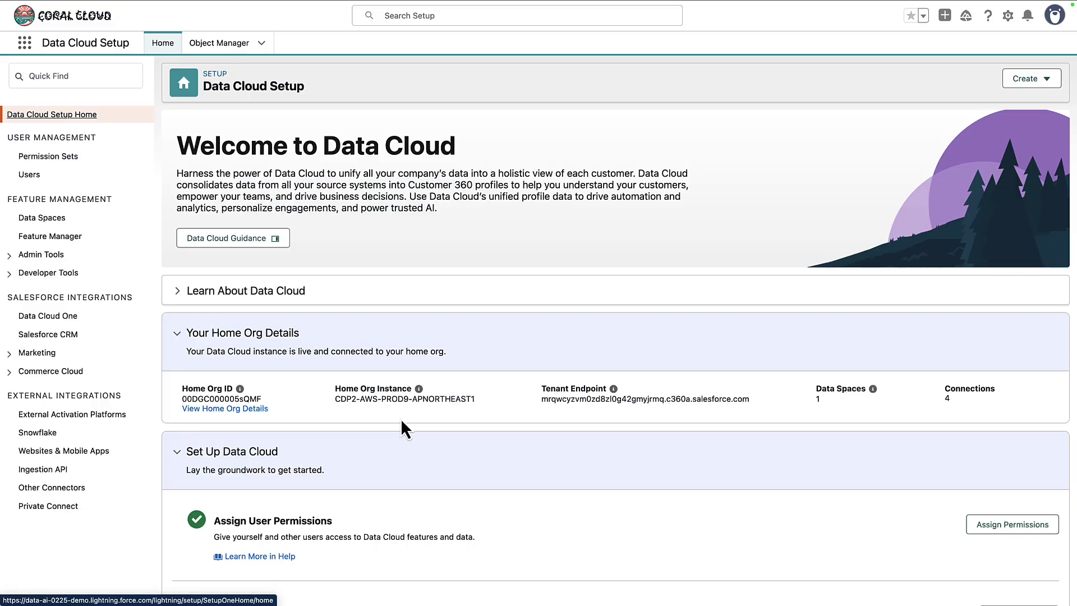
- Start a Website data stream from the Coral Cloud Website connection with the Catalog event included
{"action": "left_click", "coordinate": [79, 450]}
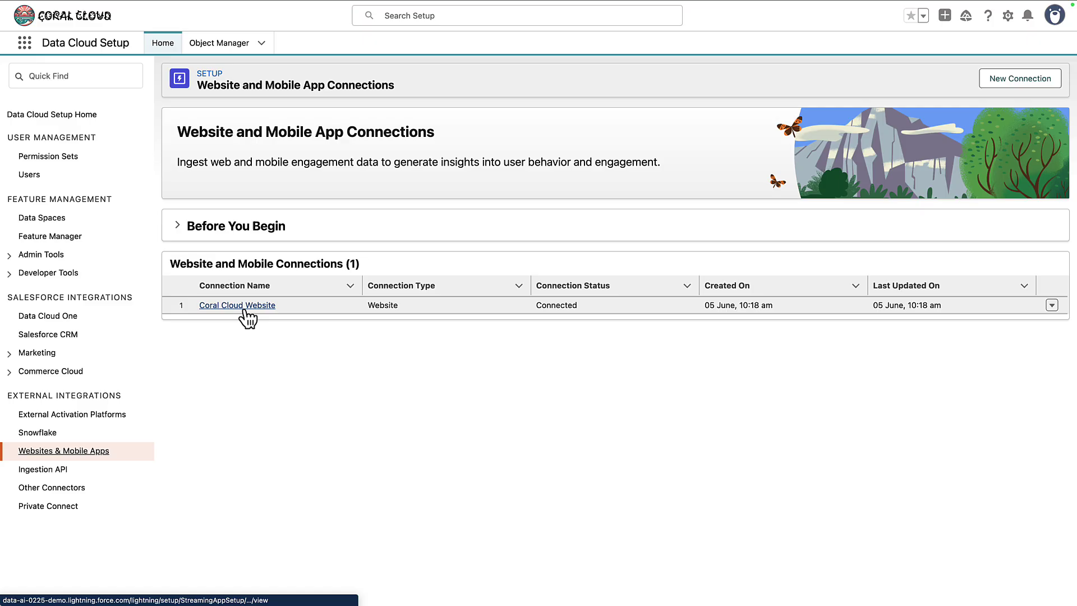
{"action": "left_click", "coordinate": [224, 307]}
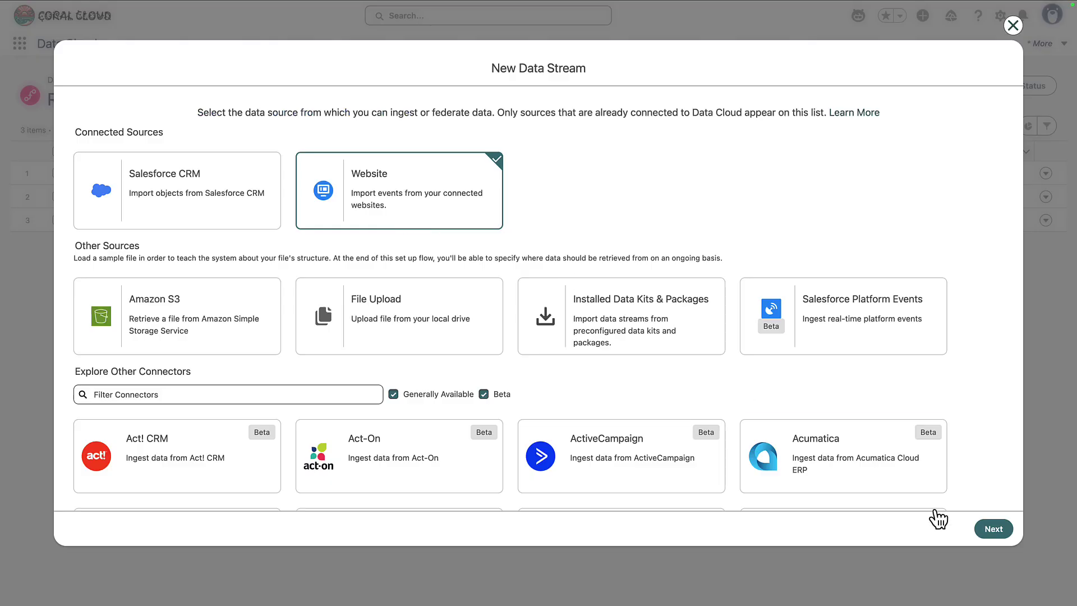
{"action": "left_click", "coordinate": [987, 526]}
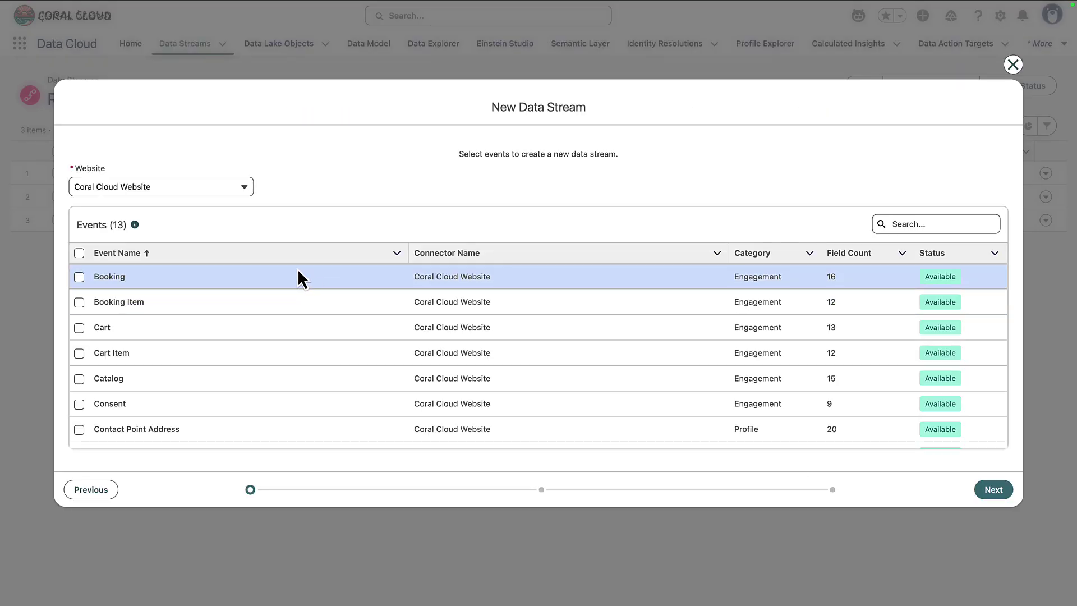
{"action": "scroll", "coordinate": [144, 339], "scroll_direction": "down", "scroll_amount": 1}
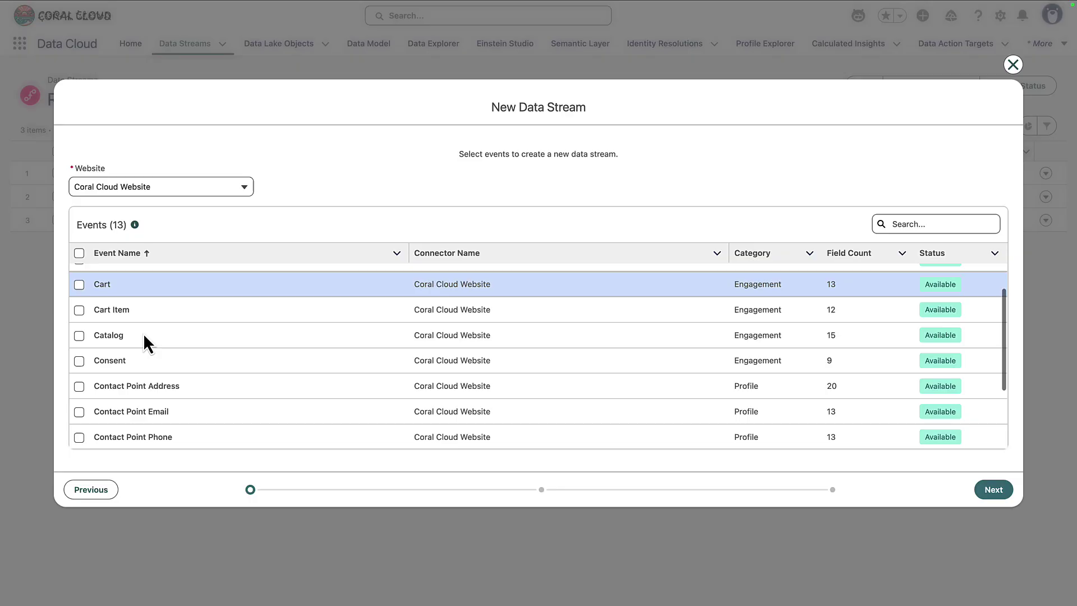
{"action": "left_click", "coordinate": [79, 339]}
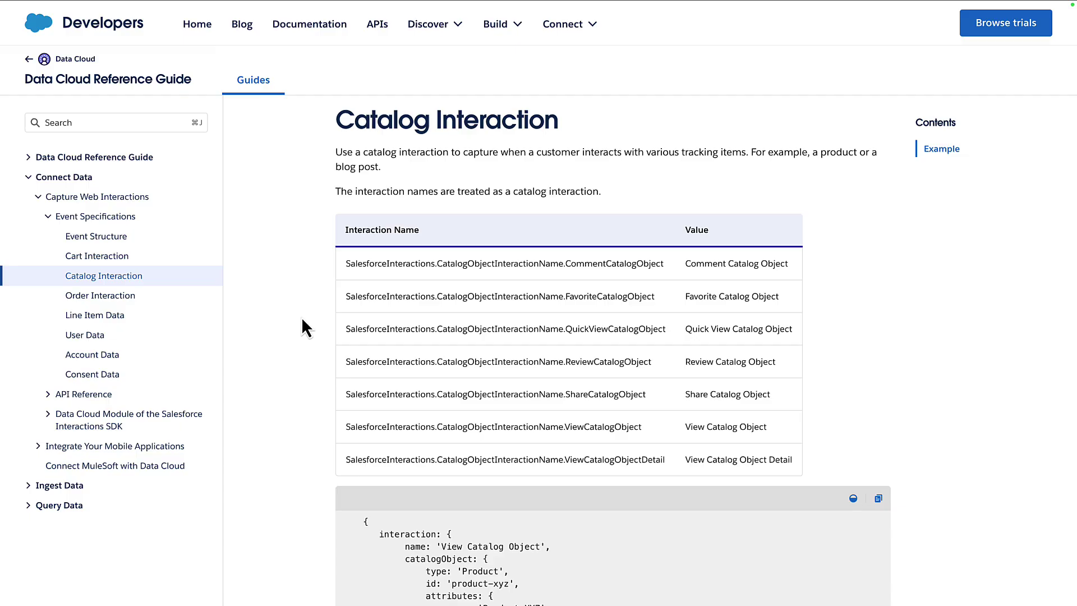
- Scroll the Catalog Interaction docs page down to its example code and field table
{"action": "scroll", "coordinate": [301, 318], "scroll_direction": "down", "scroll_amount": 6}
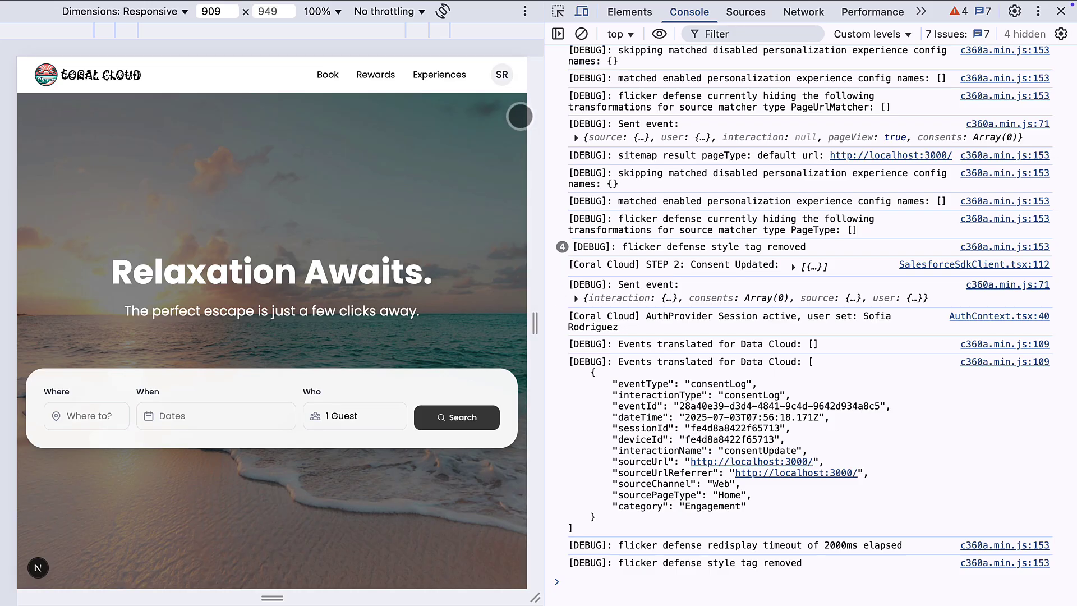
- Check the signed-in guest's account, then scroll the Coral Cloud home page to Featured Experiences
{"action": "left_click", "coordinate": [503, 78]}
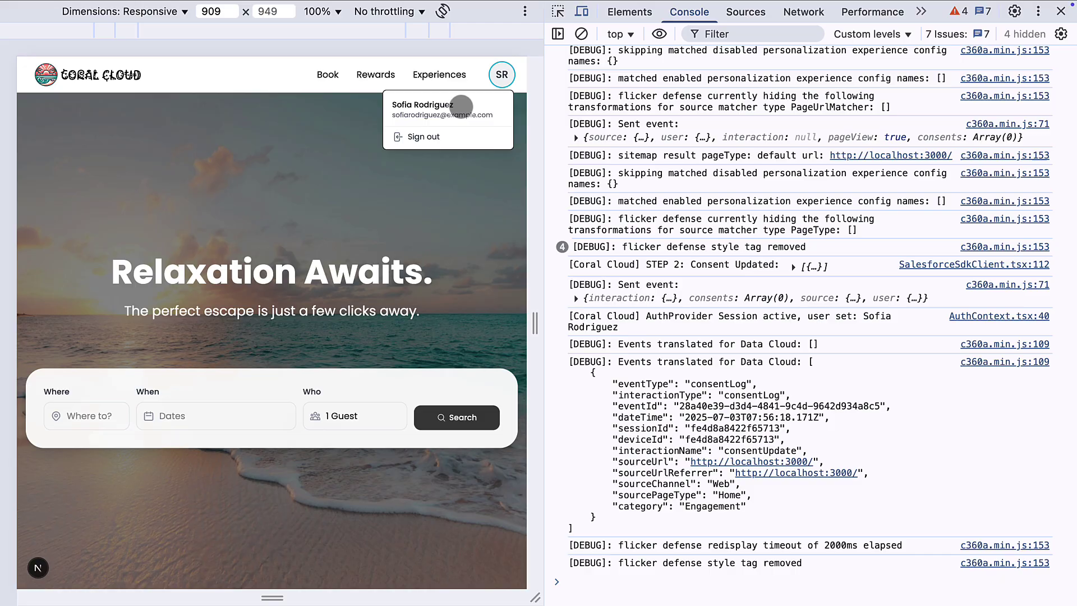
{"action": "left_click", "coordinate": [502, 74]}
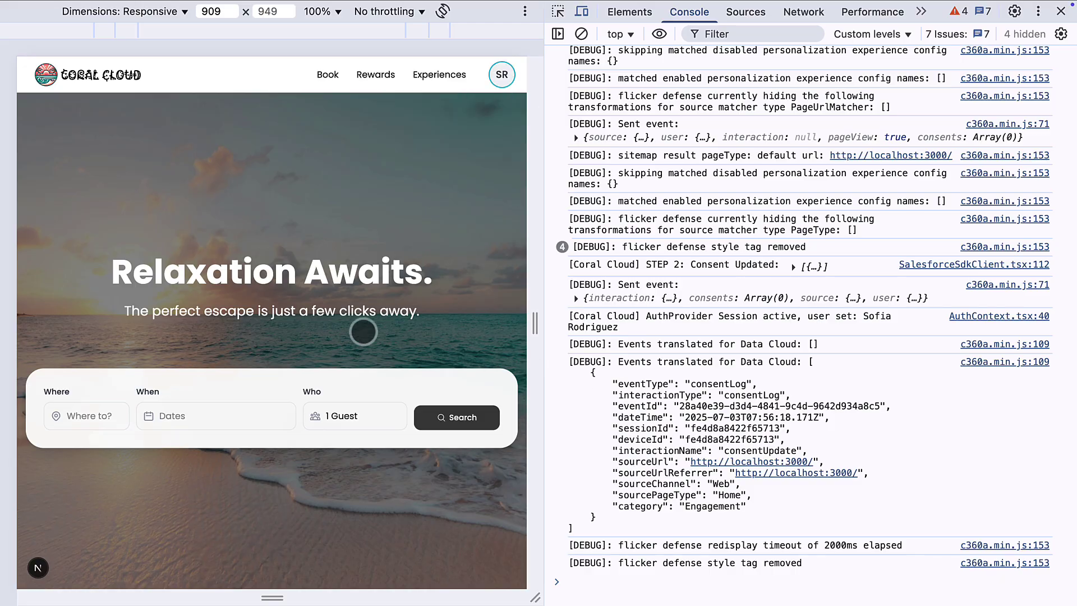
{"action": "scroll", "coordinate": [363, 332], "scroll_direction": "down", "scroll_amount": 10}
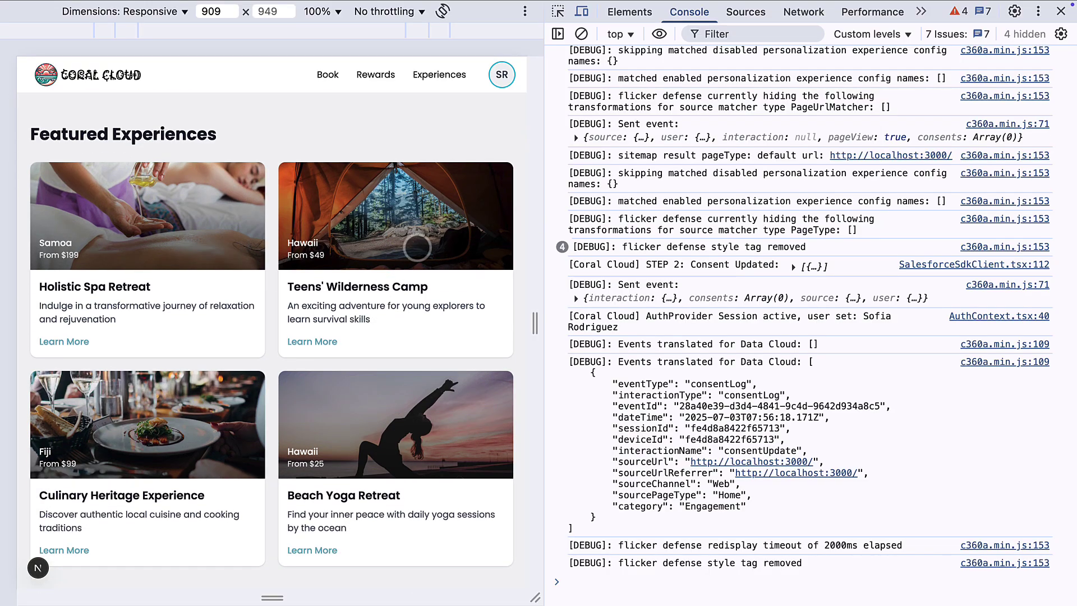
- Open Teens' Wilderness Camp and expand the logged event's interaction and catalogObject in the Console
{"action": "left_click", "coordinate": [417, 247]}
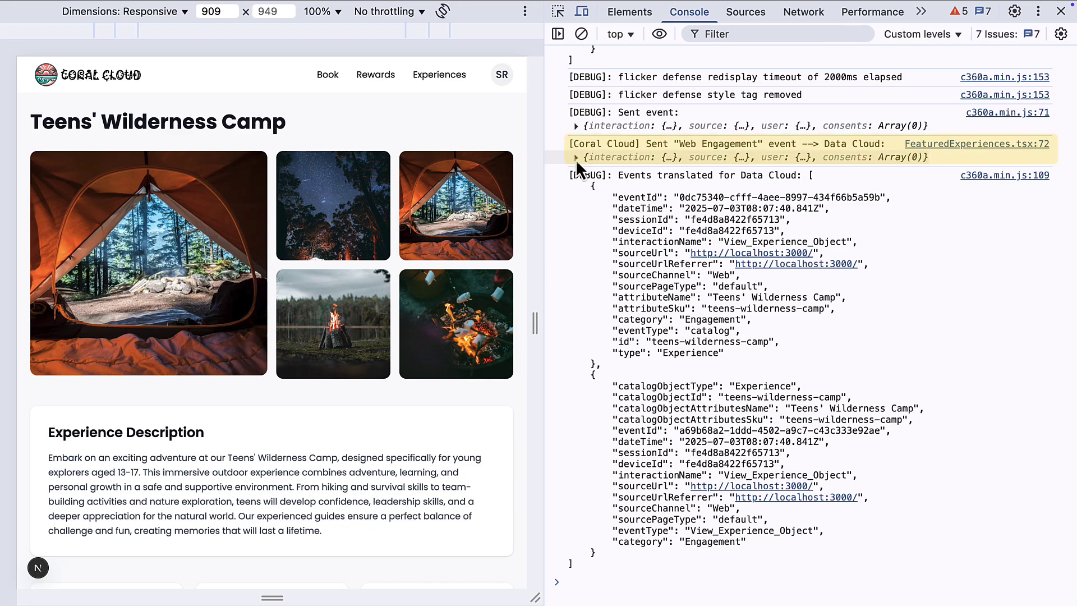
{"action": "left_click", "coordinate": [576, 158]}
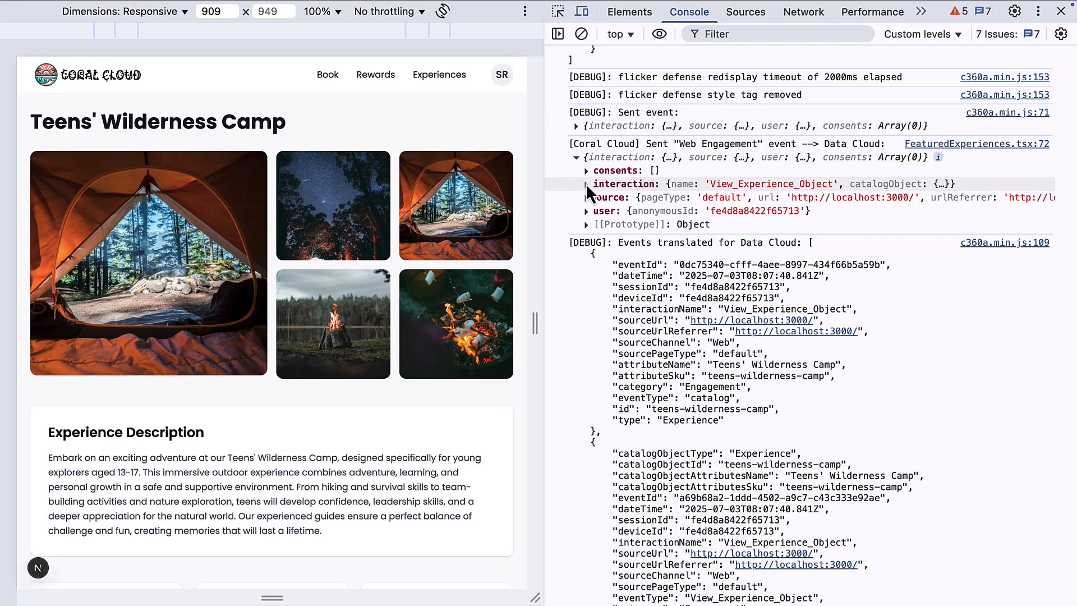
{"action": "left_click", "coordinate": [585, 184]}
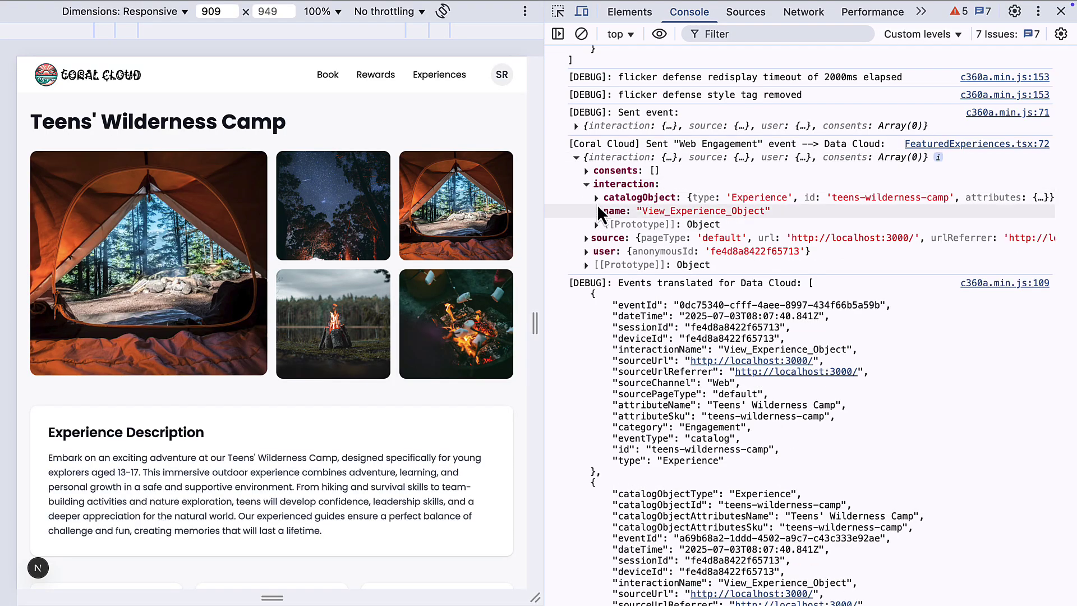
{"action": "left_click", "coordinate": [597, 198]}
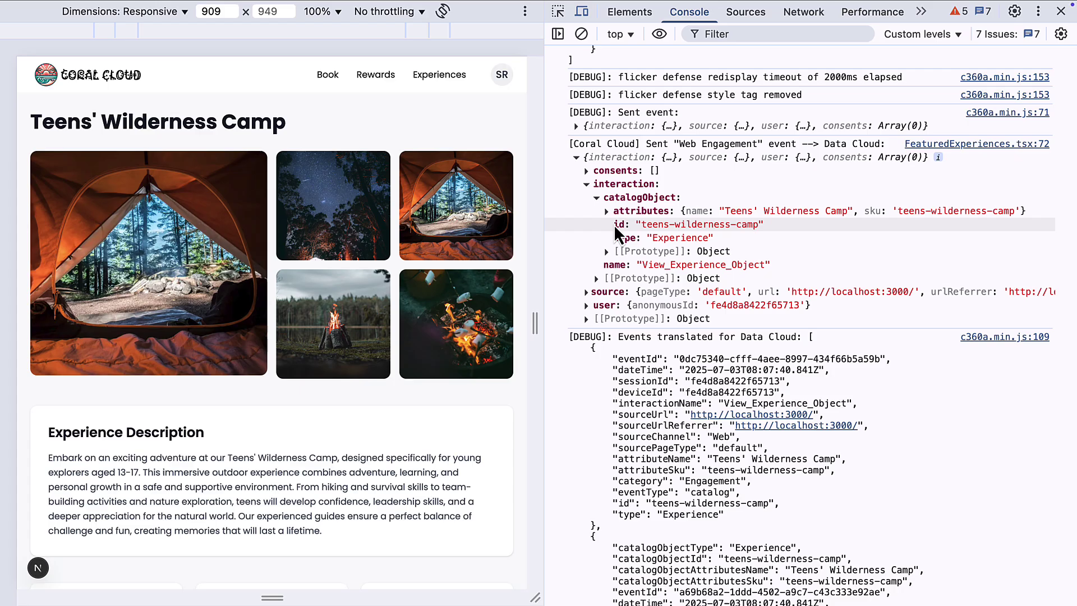
{"action": "scroll", "coordinate": [561, 300], "scroll_direction": "down", "scroll_amount": 3}
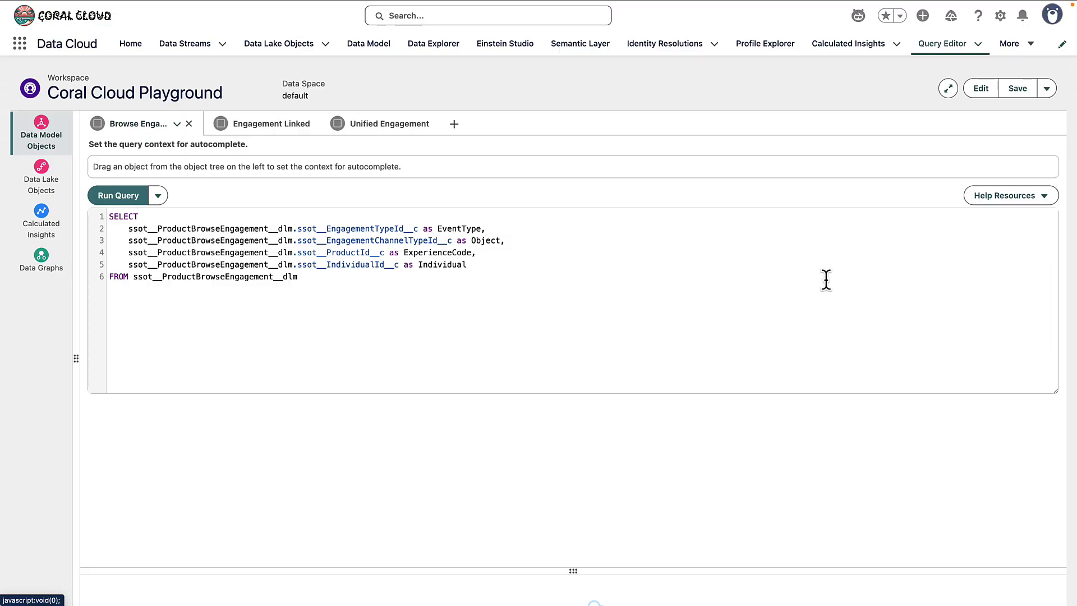
- Run the Browse Engagement query and inspect the returned teens-wilderness-camp engagement row
{"action": "left_click", "coordinate": [125, 195]}
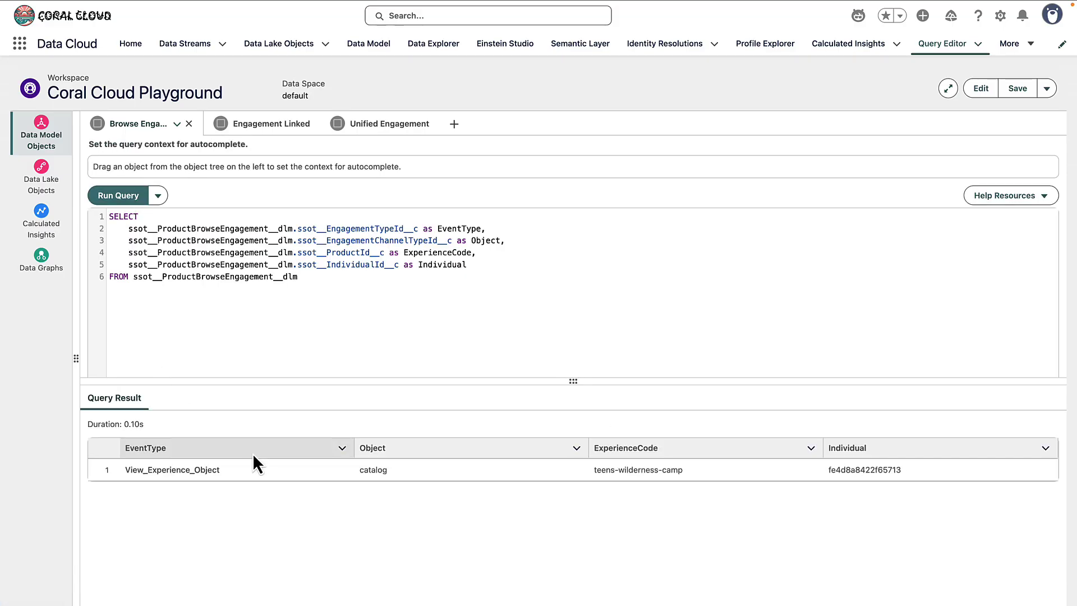
{"action": "left_click", "coordinate": [259, 469]}
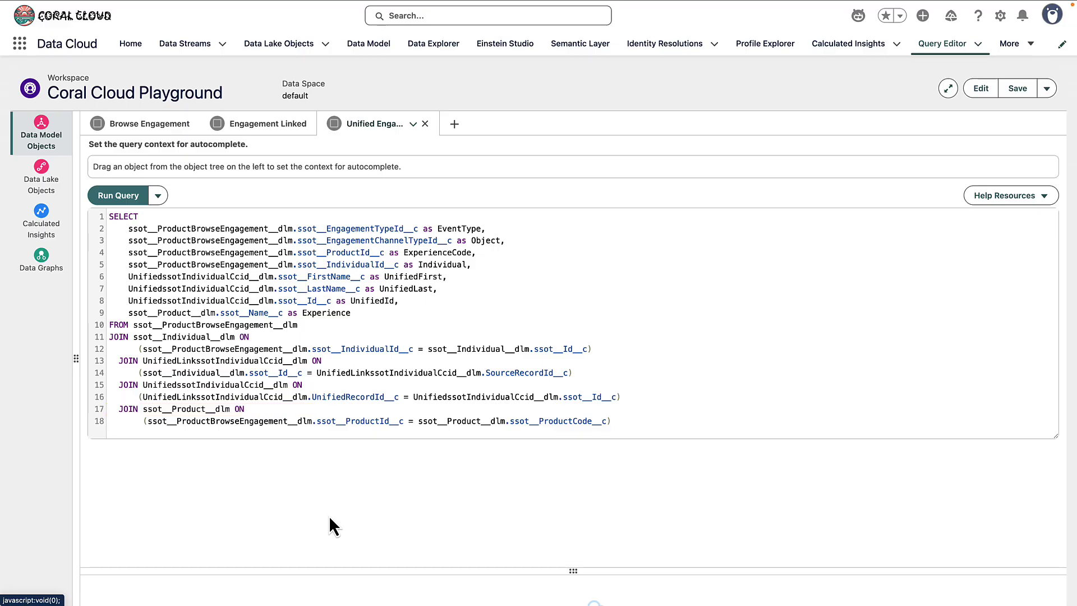
- Run the Unified Engagement query, returning one teens-wilderness-camp row with the Teens Wilderness Camp experience
{"action": "left_click", "coordinate": [122, 200]}
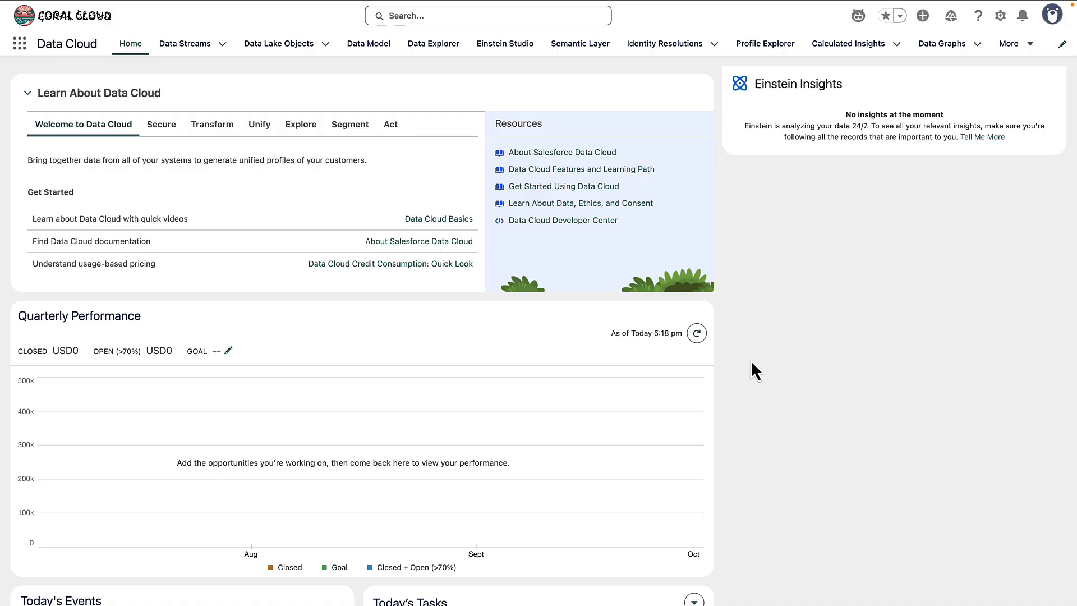
- Create a new data graph from the Data Graphs tab with the Real-Time Data Graph type
{"action": "left_click", "coordinate": [940, 51]}
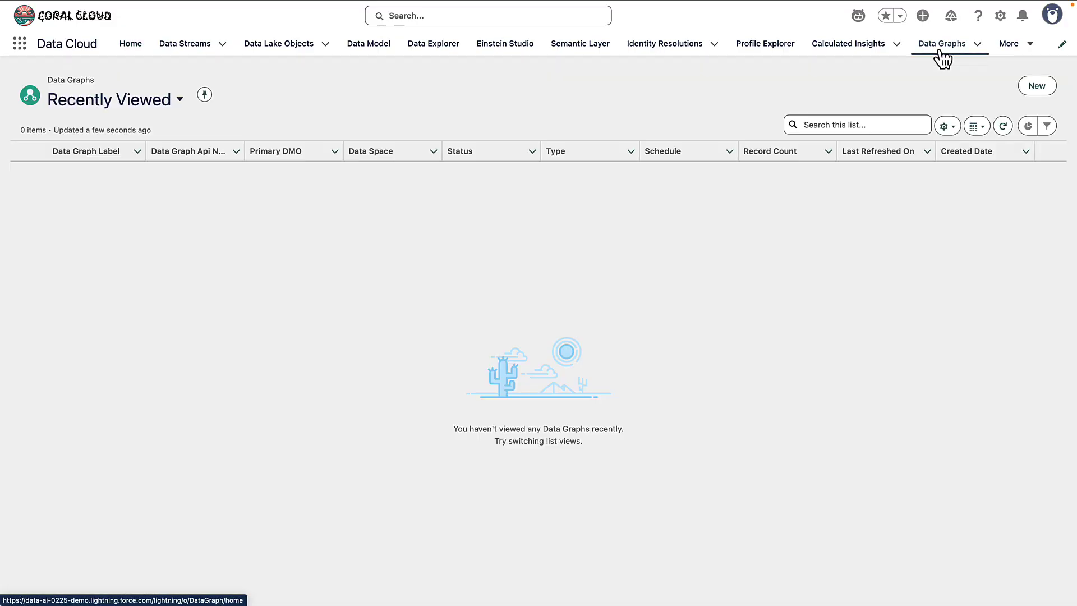
{"action": "left_click", "coordinate": [1037, 87]}
{"action": "left_click", "coordinate": [768, 424]}
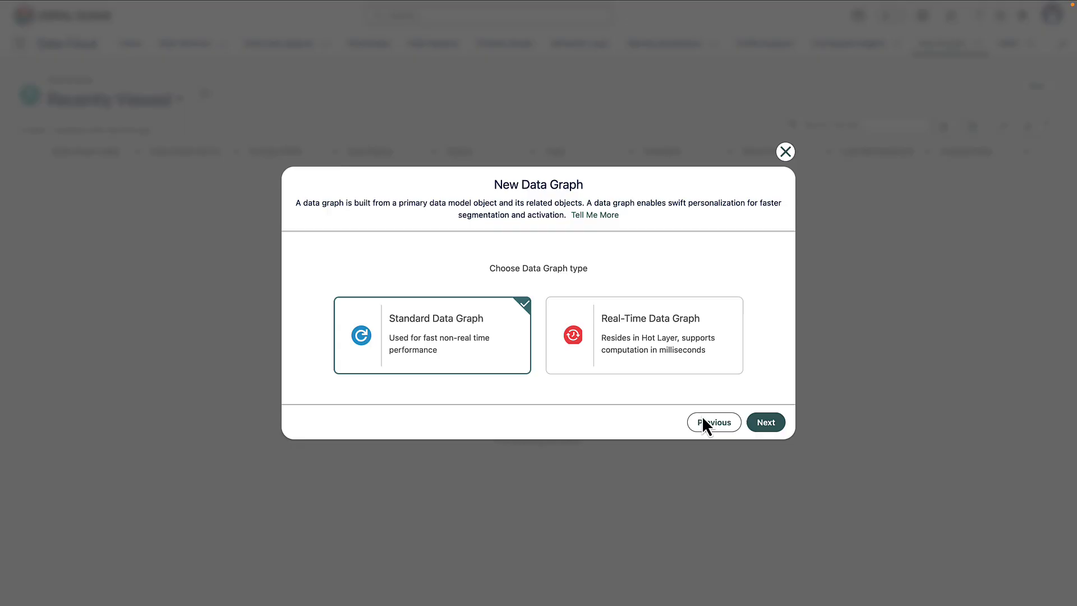
{"action": "left_click", "coordinate": [632, 353]}
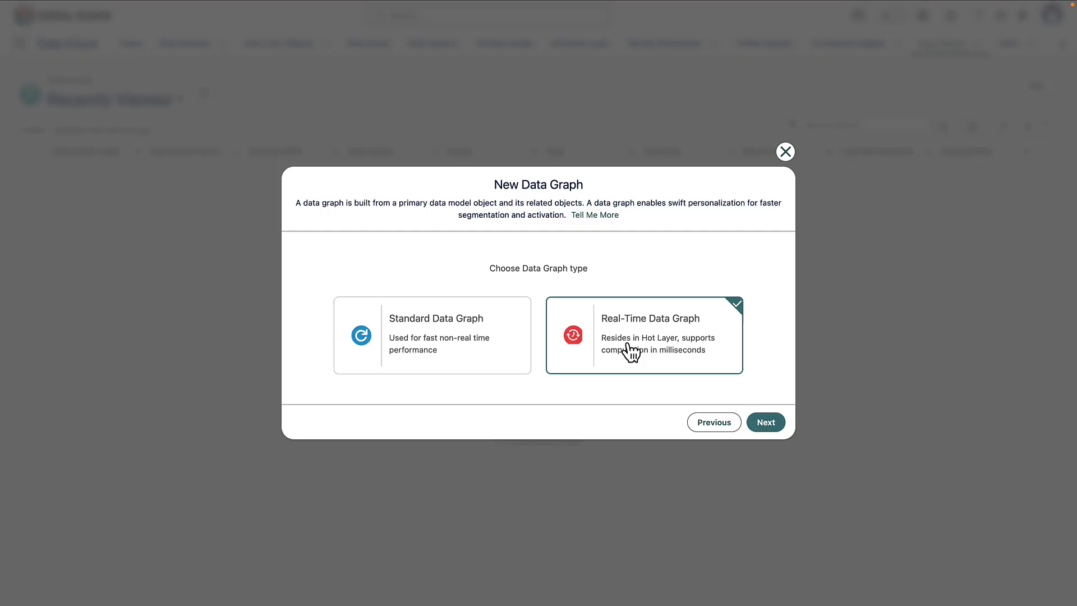
- Name the graph 'Guest Profile' with Unified Individual ccid as its primary data model object
{"action": "left_click", "coordinate": [764, 425]}
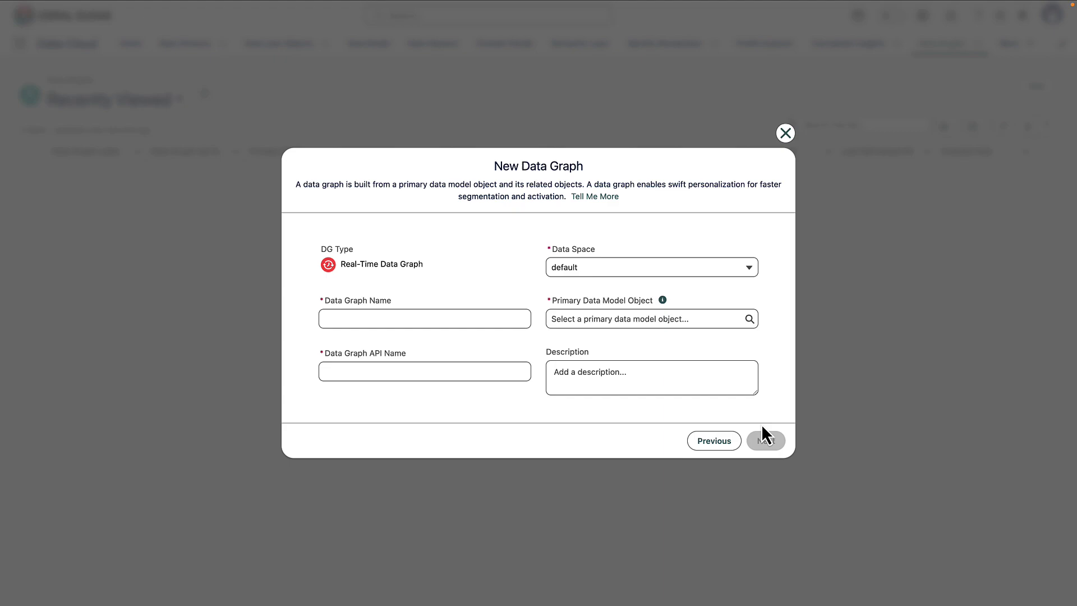
{"action": "left_click", "coordinate": [450, 319]}
{"action": "type", "text": "Gu"}
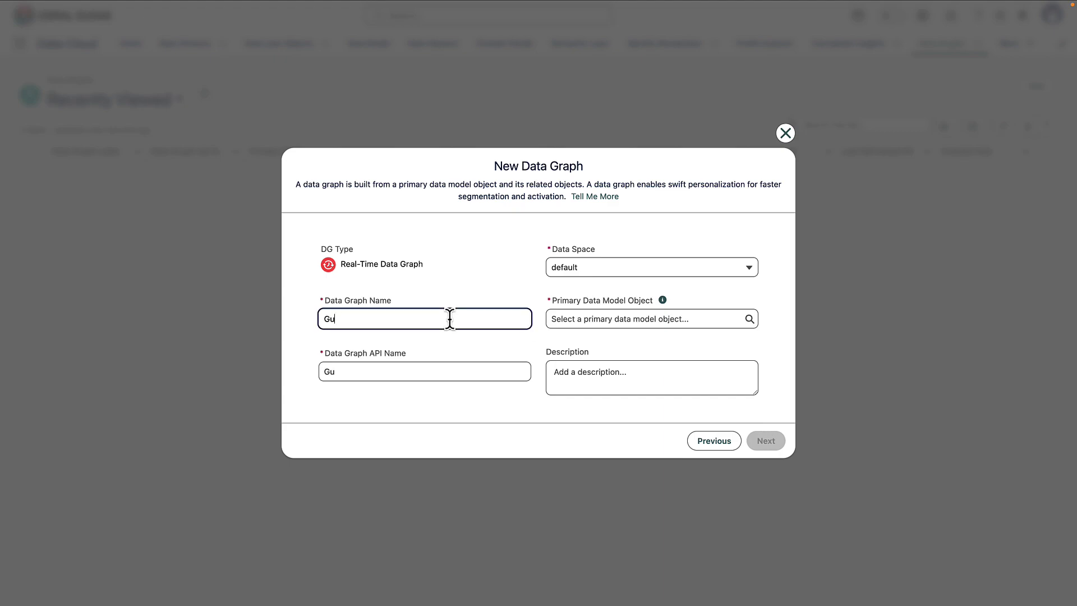
{"action": "type", "text": "est Profile"}
{"action": "left_click", "coordinate": [558, 318]}
{"action": "type", "text": "Unifi"}
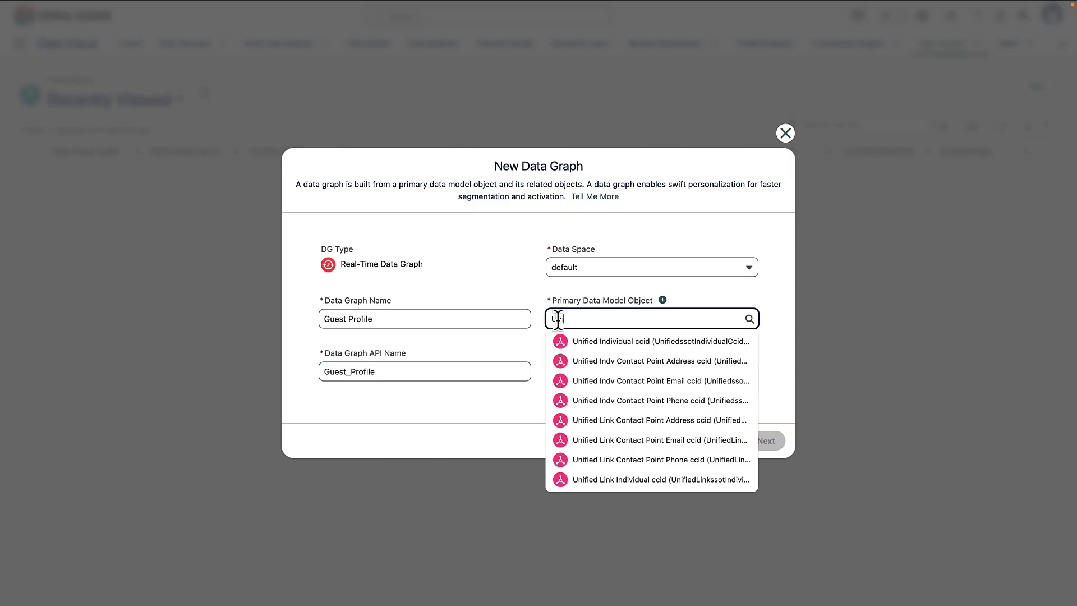
{"action": "left_click", "coordinate": [586, 339]}
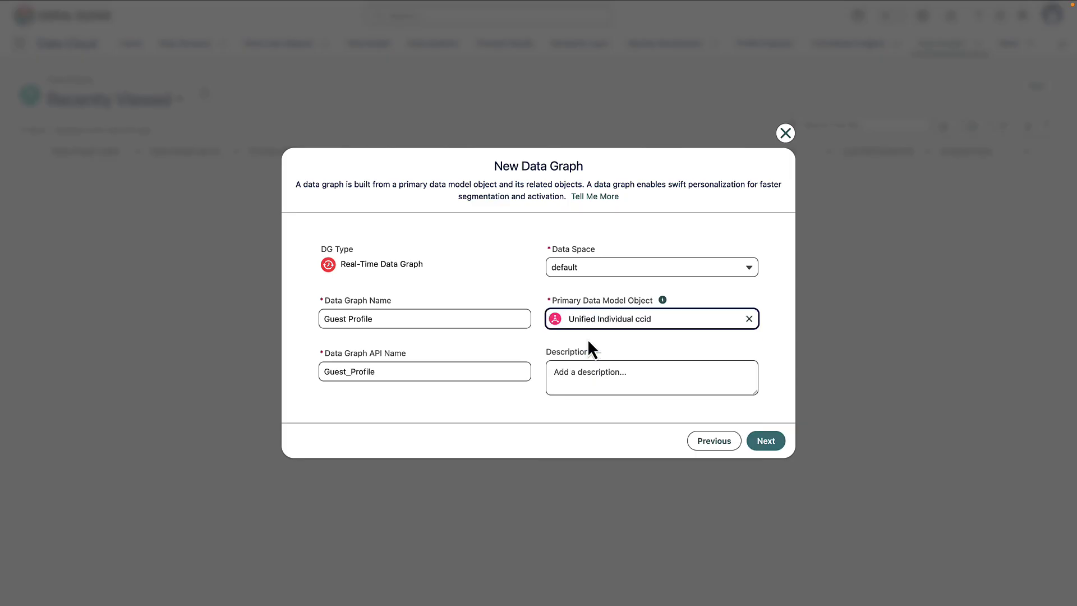
{"action": "left_click", "coordinate": [764, 441]}
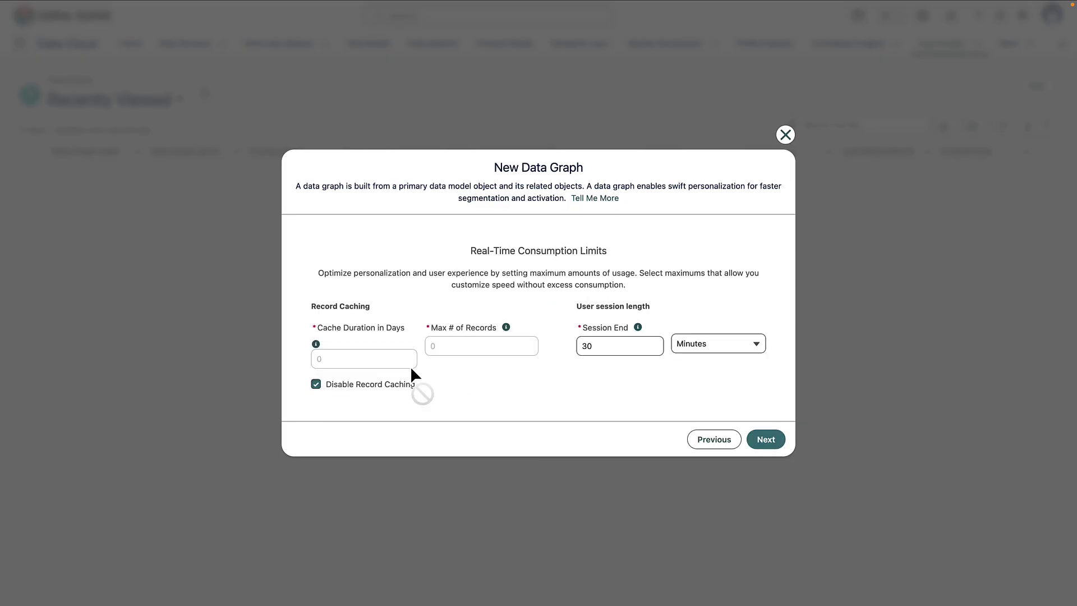
- Accept the consumption limits and add First Name and Last Name fields to Unified Individual ccid
{"action": "left_click", "coordinate": [761, 446]}
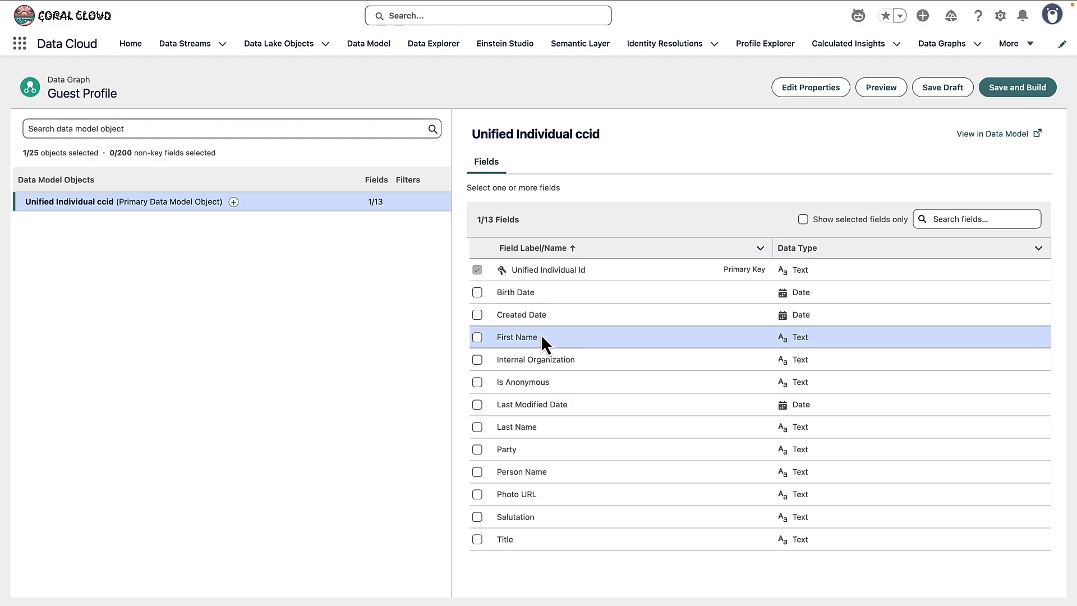
{"action": "left_click", "coordinate": [477, 338]}
{"action": "left_click", "coordinate": [479, 427]}
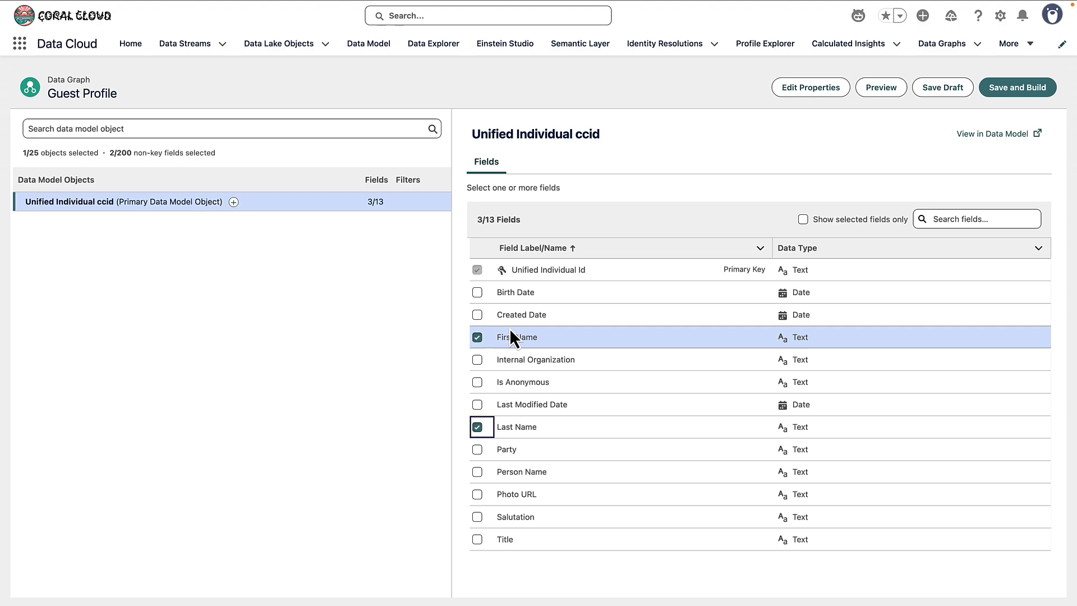
- Add Spend Profile By Guest with lifetime_stays__c and lifetime_value__c measures selected
{"action": "left_click", "coordinate": [234, 202]}
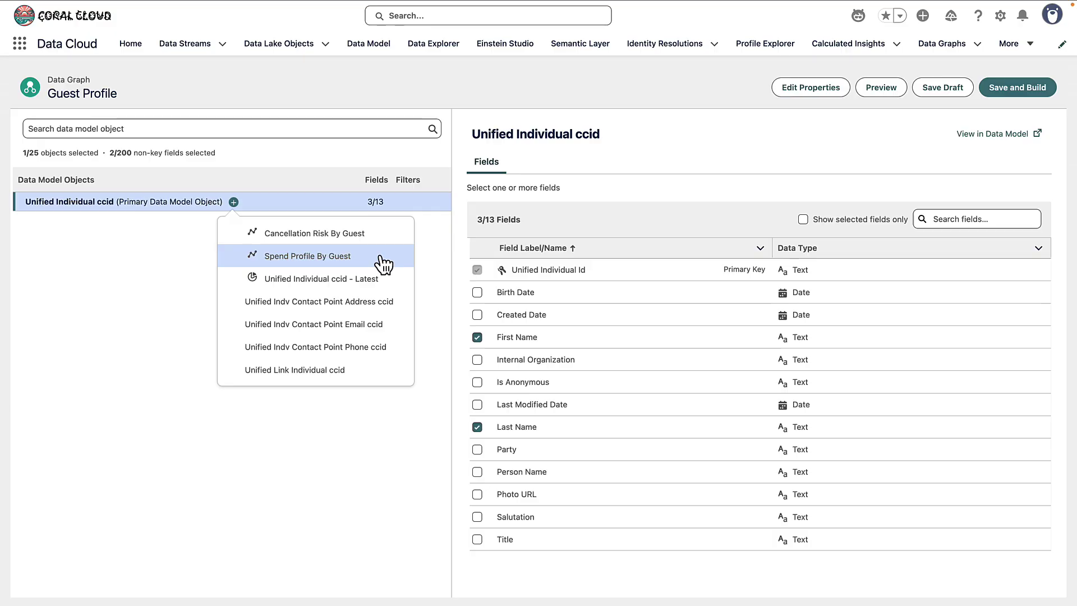
{"action": "left_click", "coordinate": [339, 257]}
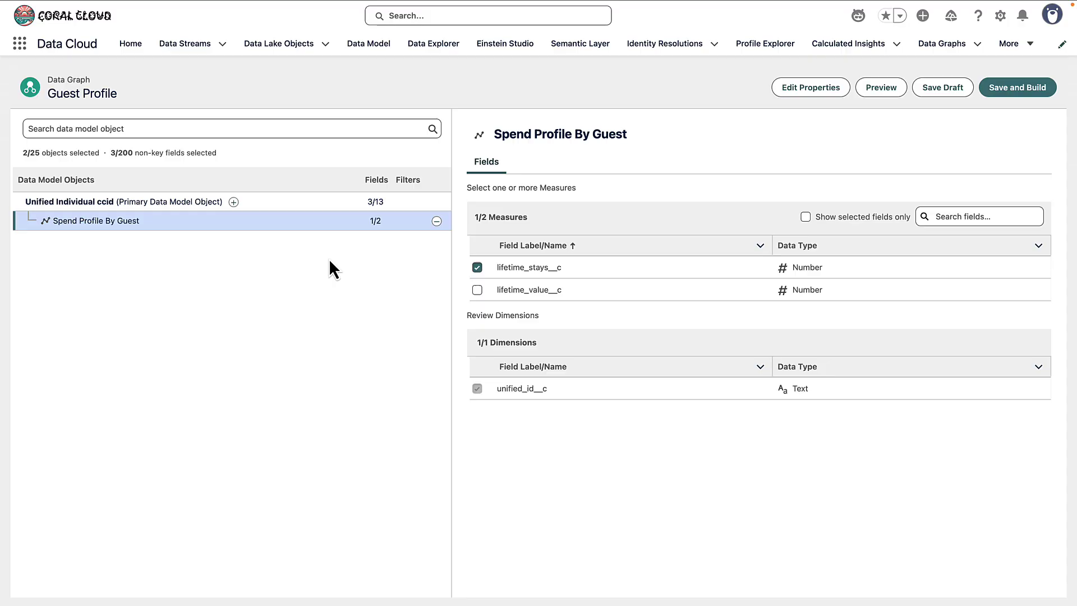
{"action": "left_click", "coordinate": [477, 290]}
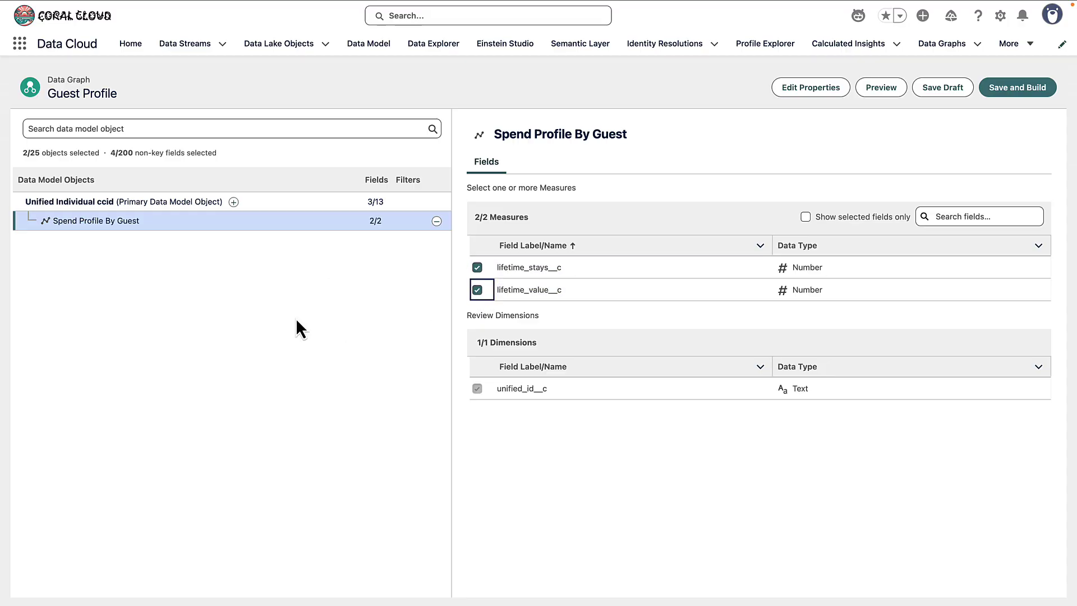
{"action": "left_click", "coordinate": [233, 203]}
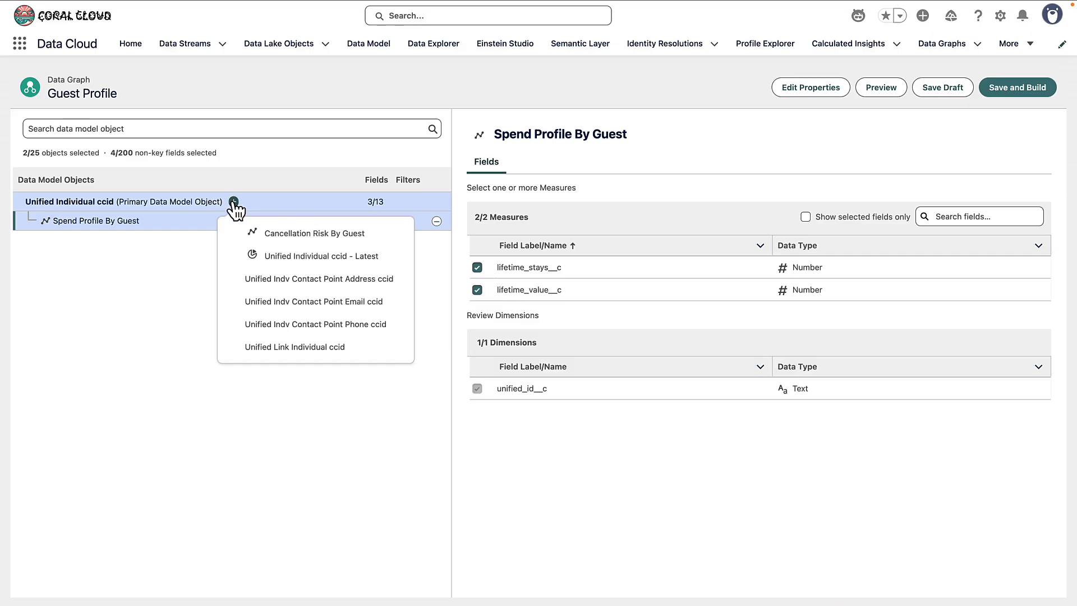
- Add Unified Link Individual ccid to the graph, with Individual nested beneath it
{"action": "left_click", "coordinate": [292, 349]}
{"action": "left_click", "coordinate": [152, 242]}
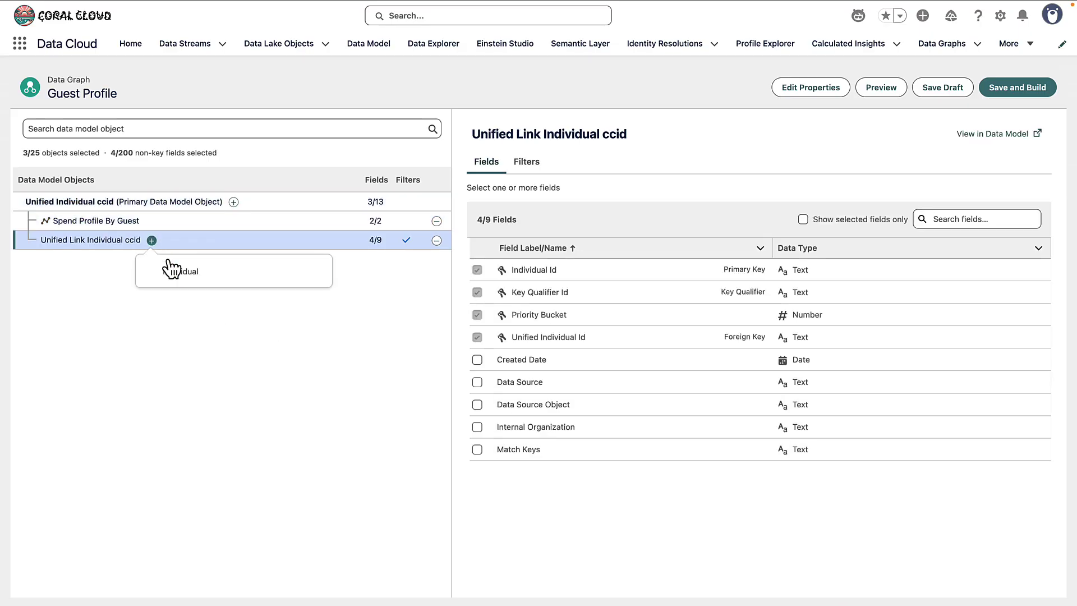
{"action": "left_click", "coordinate": [173, 271]}
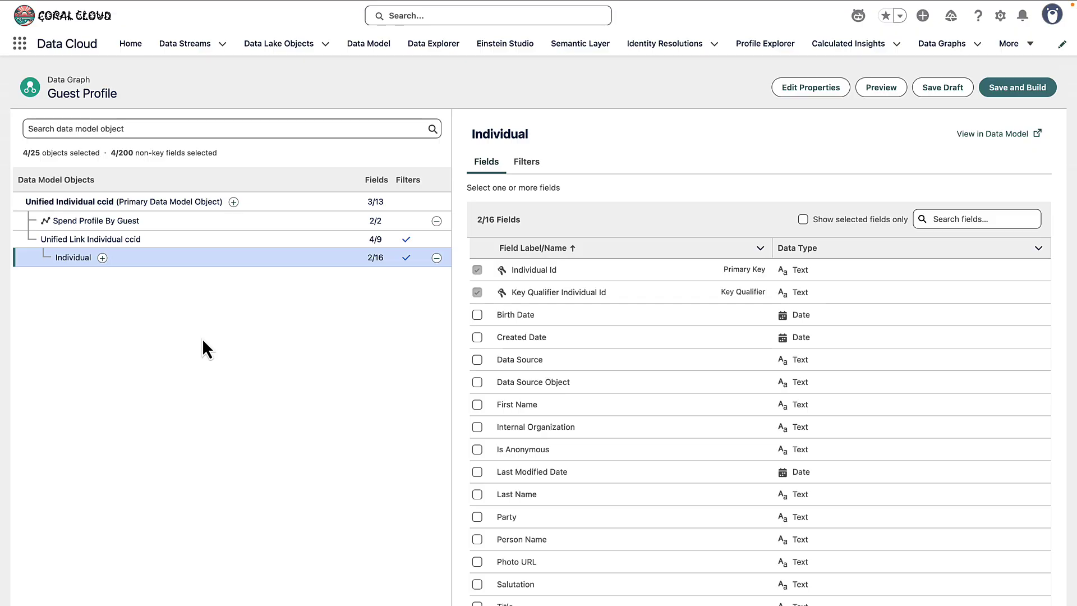
{"action": "left_click", "coordinate": [103, 257]}
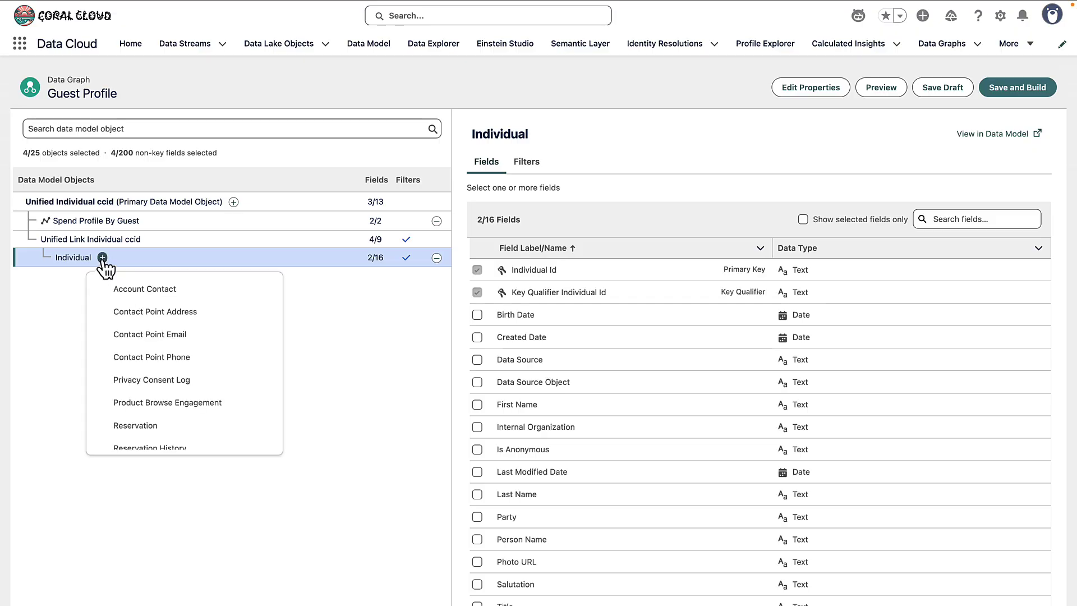
- Add Product Browse Engagement under Individual, then Product beneath it with its Product Name field
{"action": "left_click", "coordinate": [171, 408]}
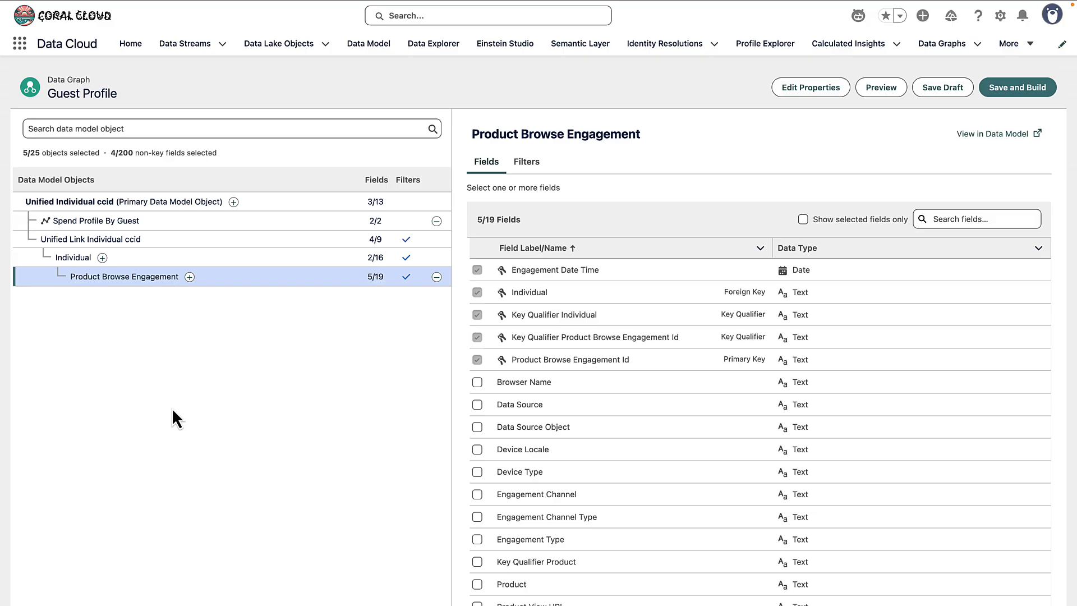
{"action": "left_click", "coordinate": [190, 277]}
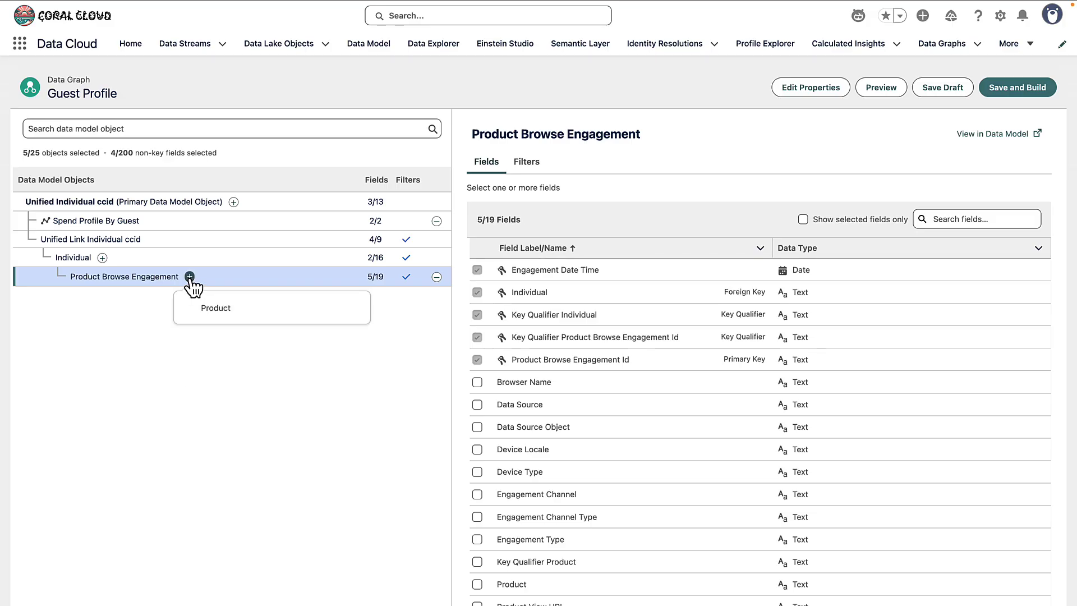
{"action": "left_click", "coordinate": [241, 307]}
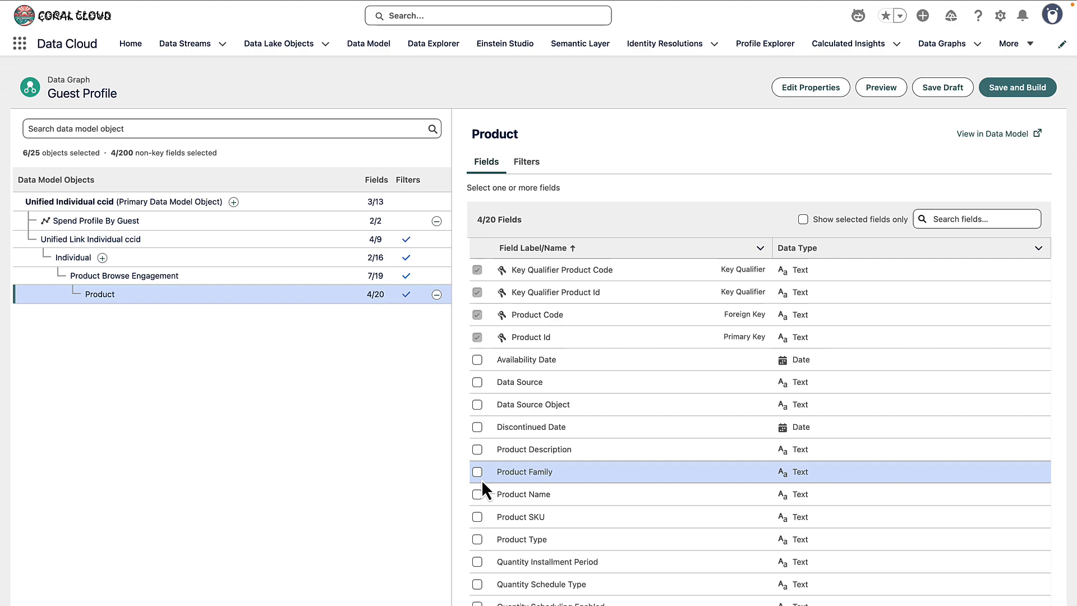
{"action": "left_click", "coordinate": [477, 495]}
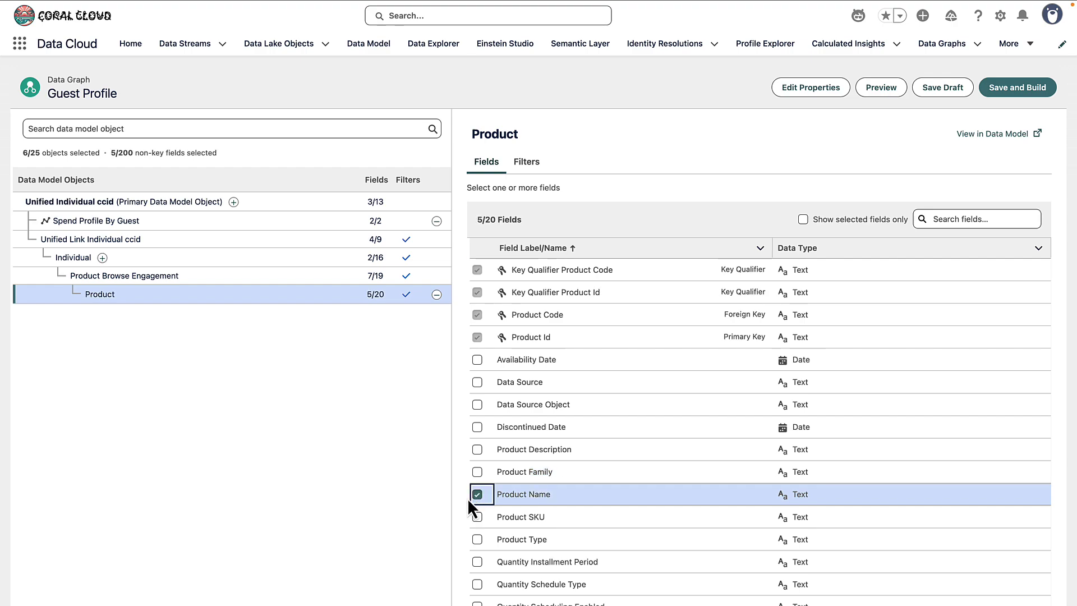
- Include Engagement Channel, Engagement Channel Type, Engagement Type and Product View URL, then save and build Guest Profile
{"action": "left_click", "coordinate": [245, 277]}
{"action": "scroll", "coordinate": [505, 494], "scroll_direction": "down", "scroll_amount": 2}
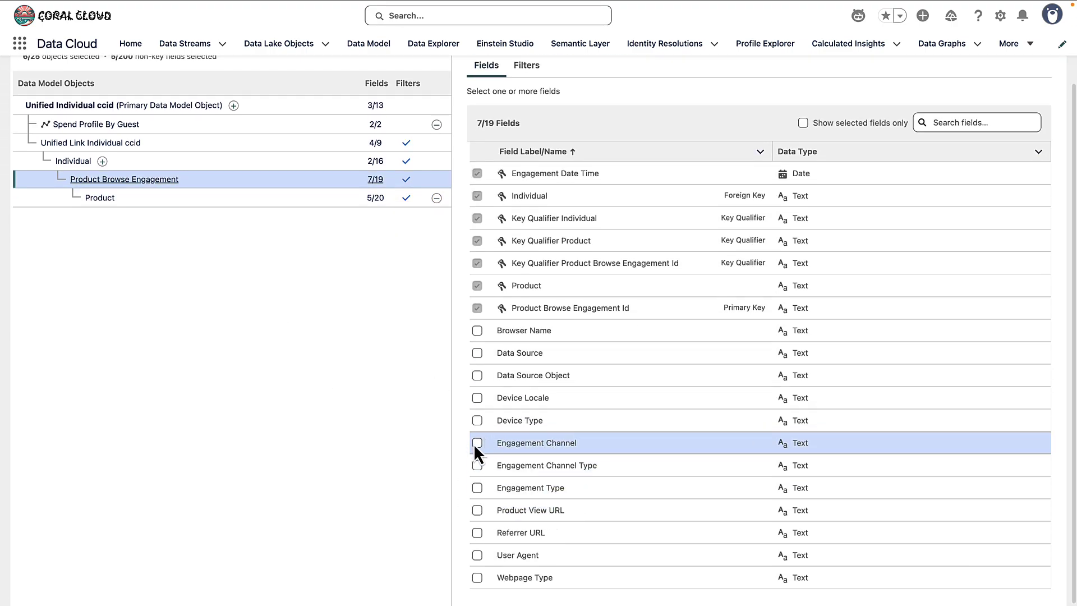
{"action": "left_click", "coordinate": [477, 444]}
{"action": "left_click", "coordinate": [477, 465]}
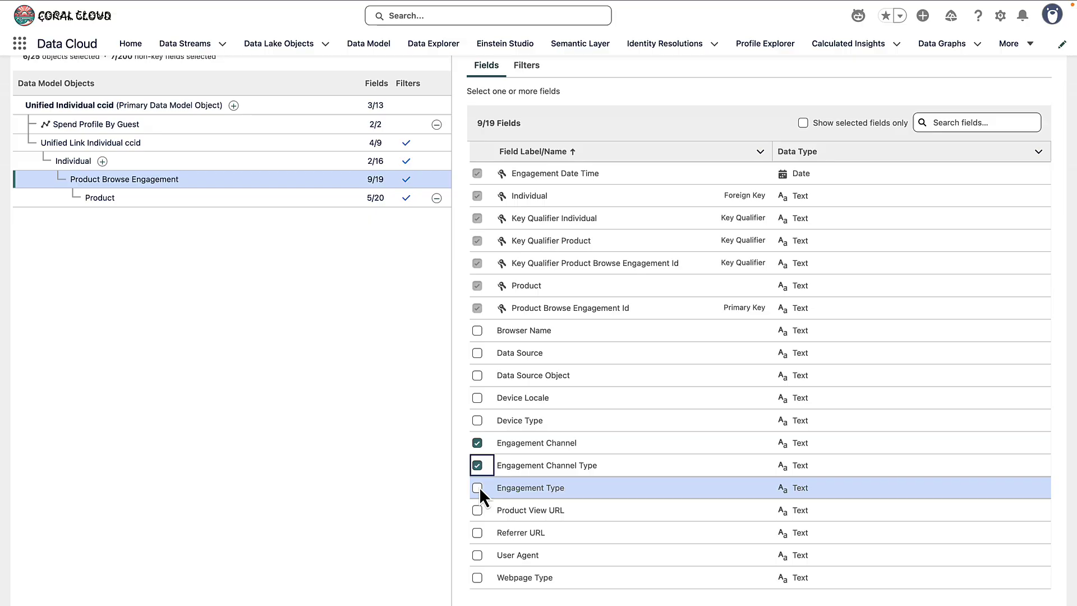
{"action": "left_click", "coordinate": [479, 488]}
{"action": "left_click", "coordinate": [476, 511]}
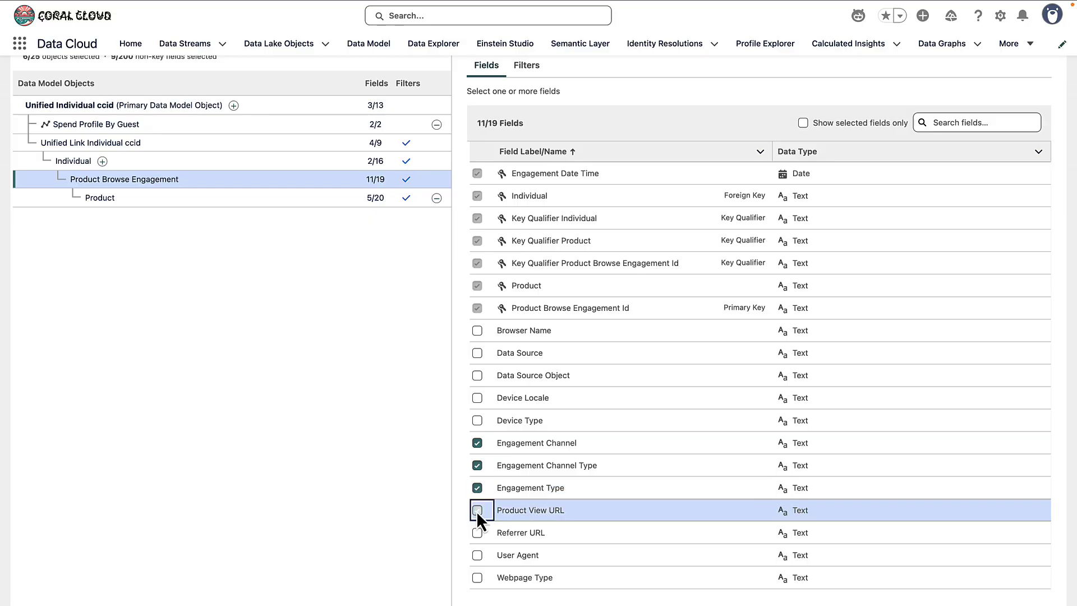
{"action": "scroll", "coordinate": [495, 412], "scroll_direction": "up", "scroll_amount": 2}
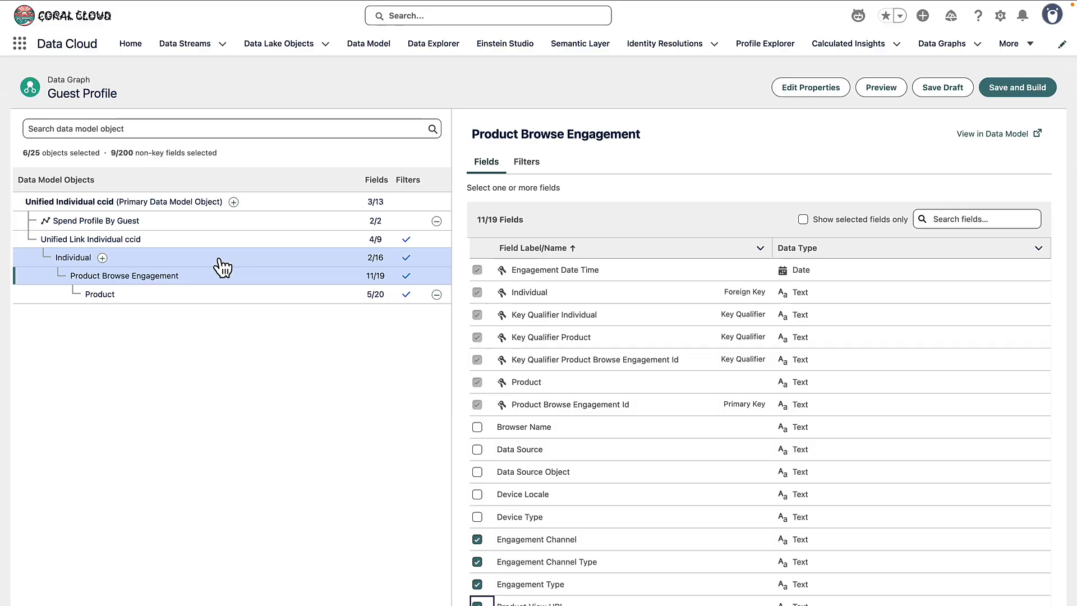
{"action": "left_click", "coordinate": [1027, 93]}
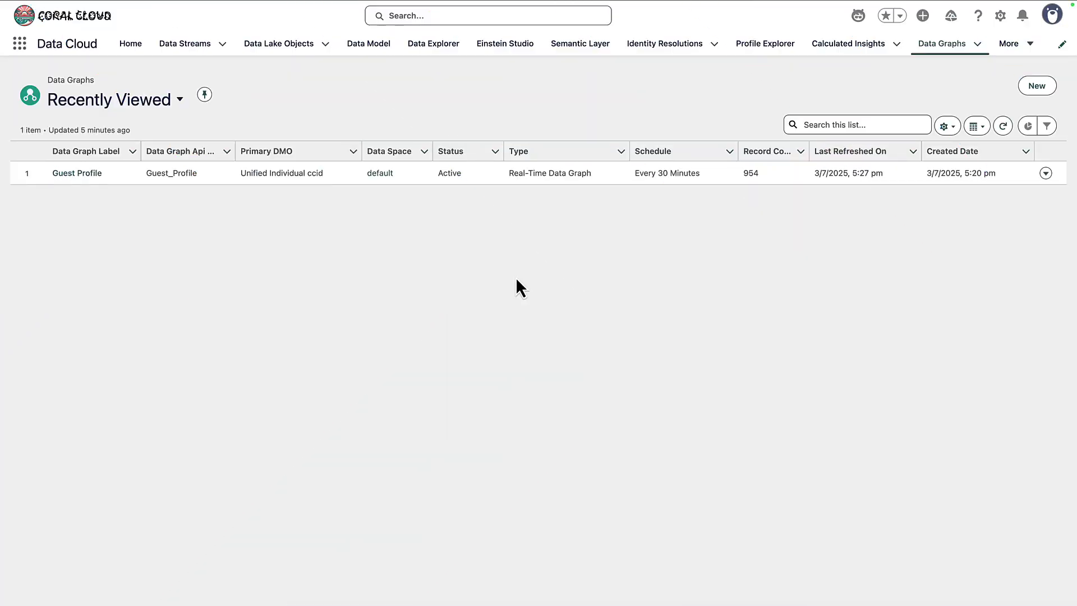
- Confirm the Guest Profile row shows Active status in the Data Graphs list
{"action": "left_click", "coordinate": [478, 178]}
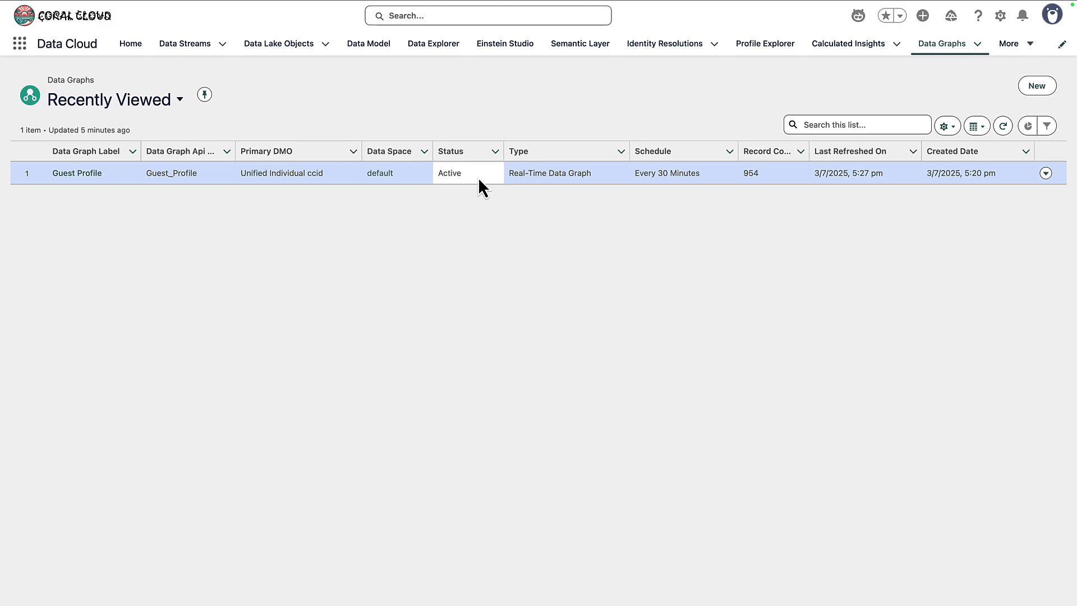
{"action": "left_click", "coordinate": [632, 279]}
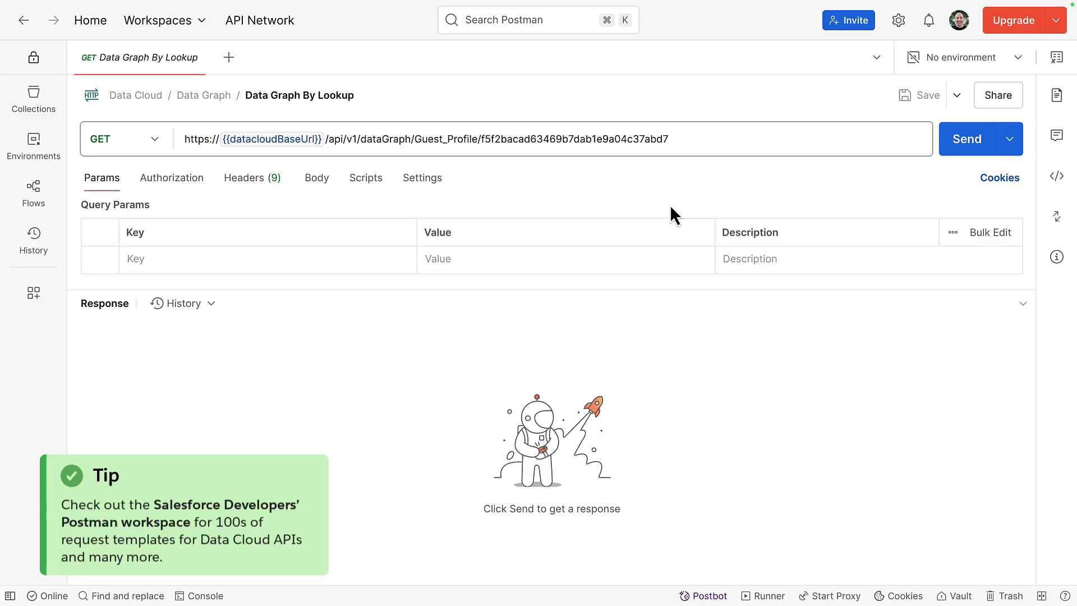
- Highlight the guest record ID in the Guest_Profile lookup URL and send the GET request
{"action": "left_click_drag", "start_coordinate": [415, 138], "coordinate": [692, 140]}
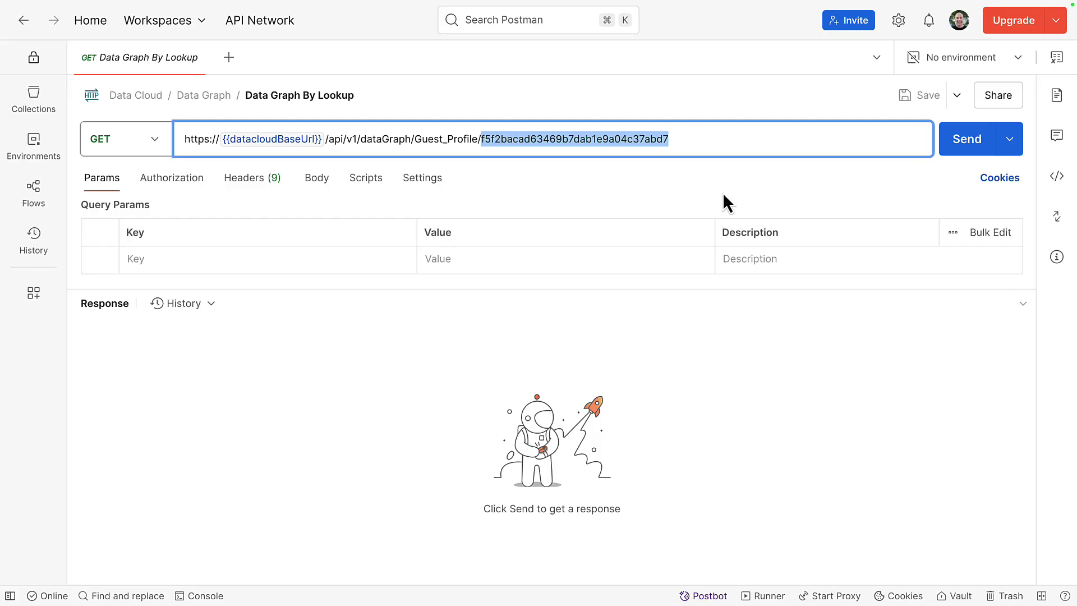
{"action": "left_click", "coordinate": [952, 156]}
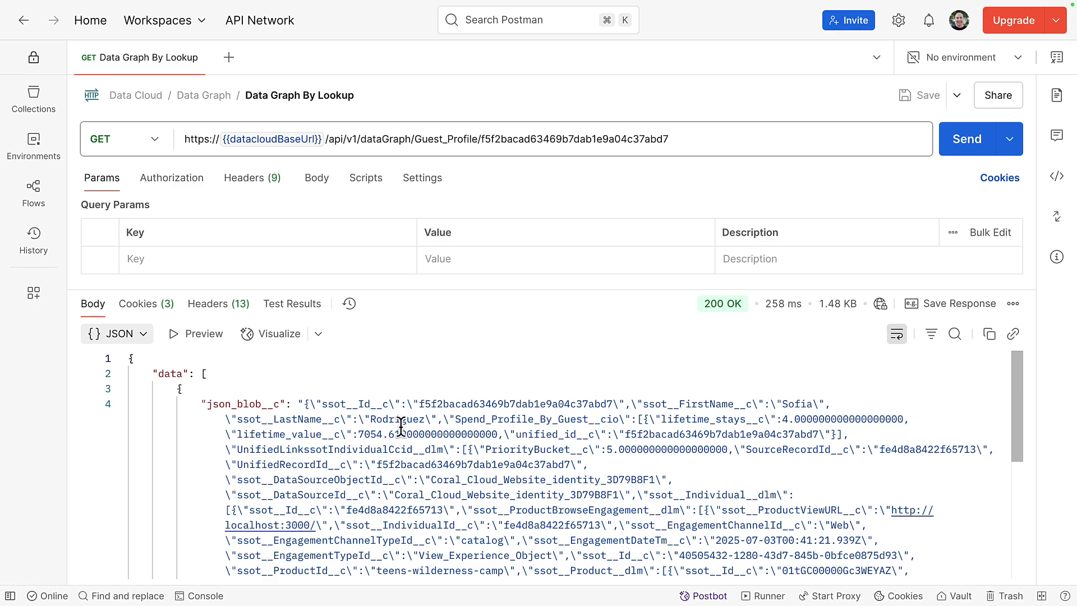
- Highlight the guest's FirstName and LastName values in the 200 OK JSON response
{"action": "scroll", "coordinate": [401, 426], "scroll_direction": "down", "scroll_amount": 2}
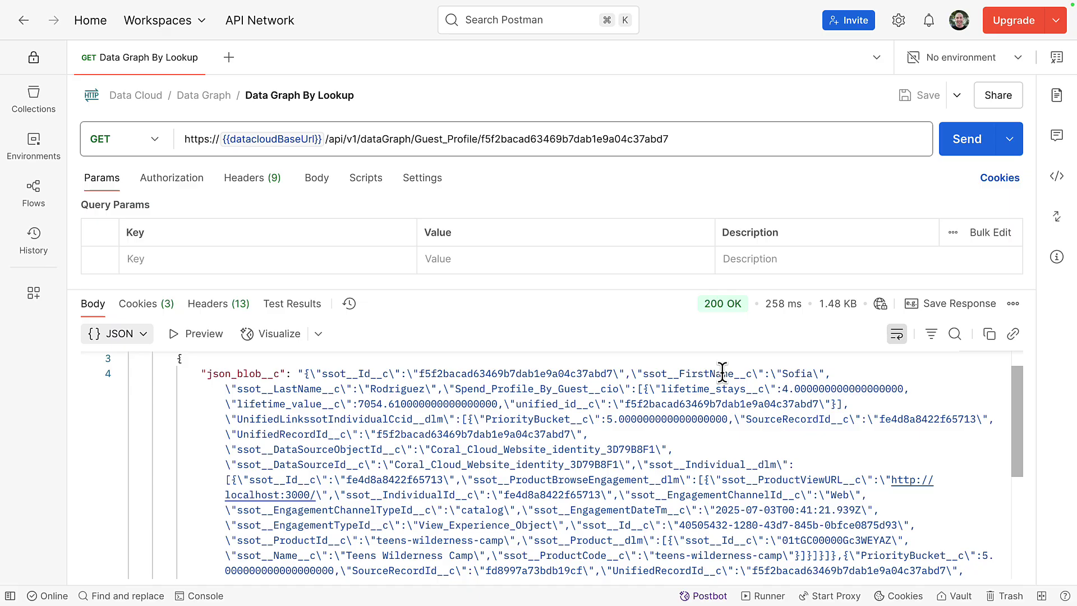
{"action": "left_click_drag", "start_coordinate": [643, 373], "coordinate": [436, 388]}
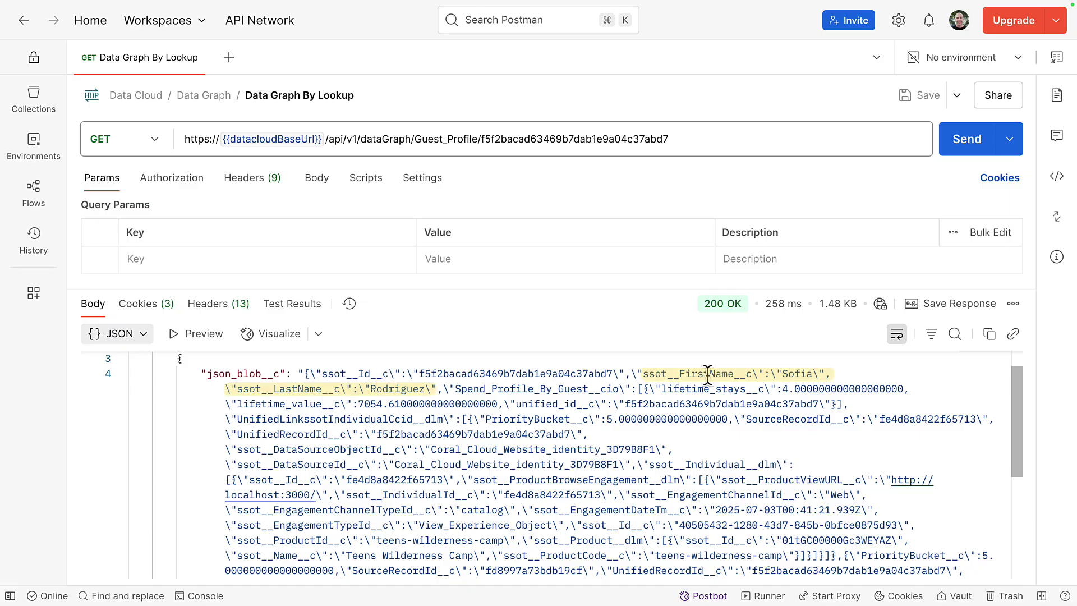
{"action": "left_click", "coordinate": [405, 392]}
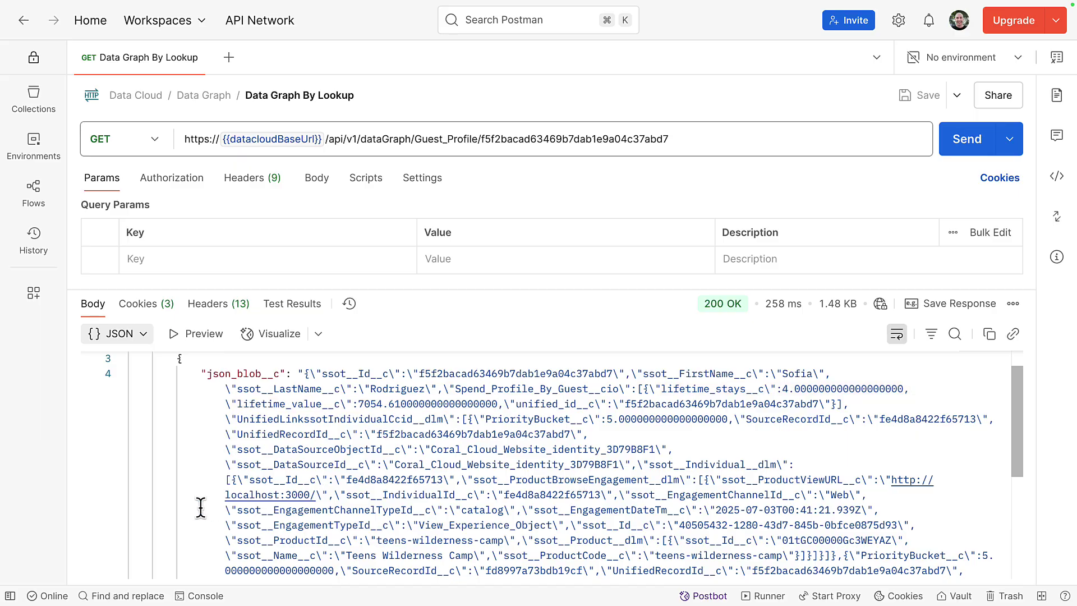
- Scroll down and select the teens-wilderness-camp ProductId in the engagement data
{"action": "scroll", "coordinate": [200, 508], "scroll_direction": "down", "scroll_amount": 5}
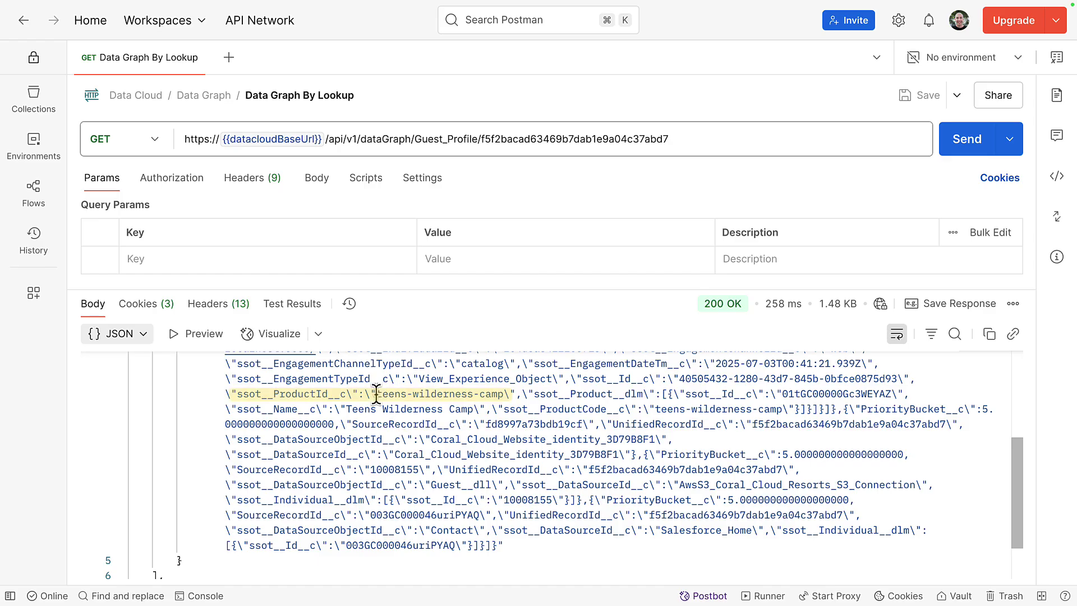
{"action": "double_click", "coordinate": [377, 394]}
{"action": "left_click_drag", "start_coordinate": [377, 394], "coordinate": [504, 391]}
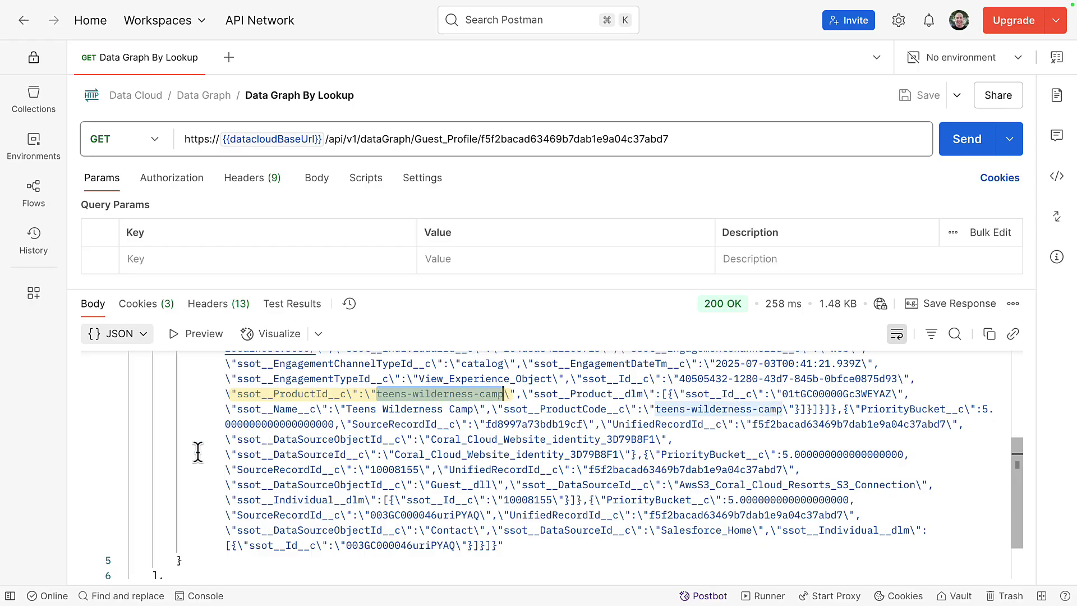